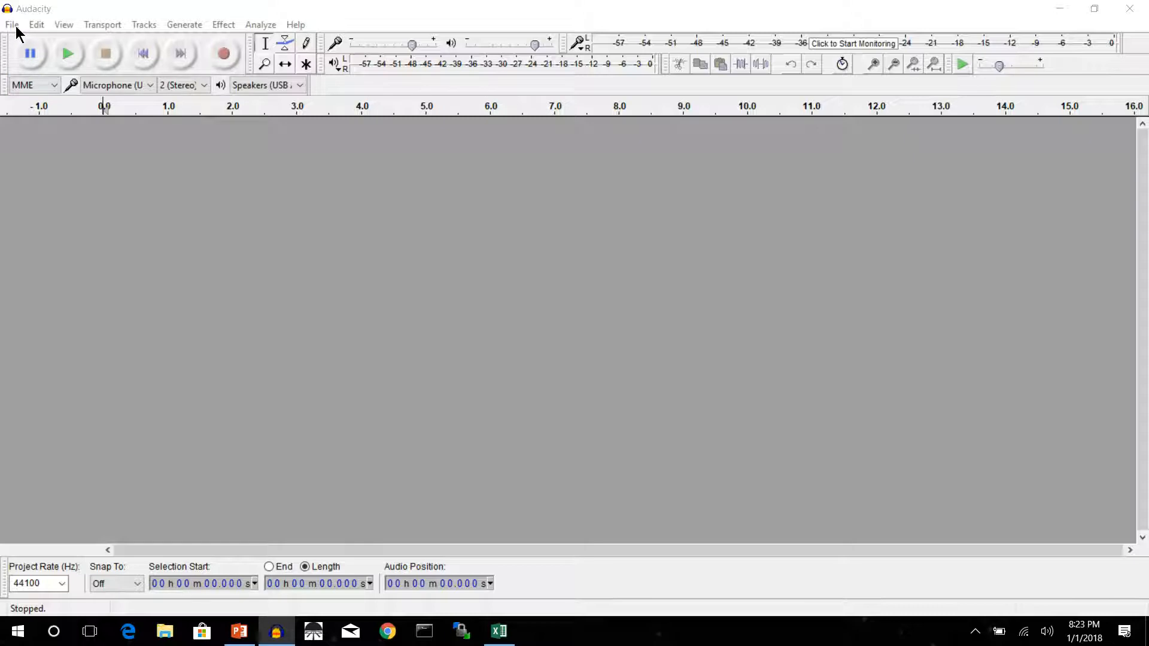
Import the audio file MONO-003.wav from the SaraSauGon folder inside IrishThunder_CD_Tutorial.
left_click(15, 26)
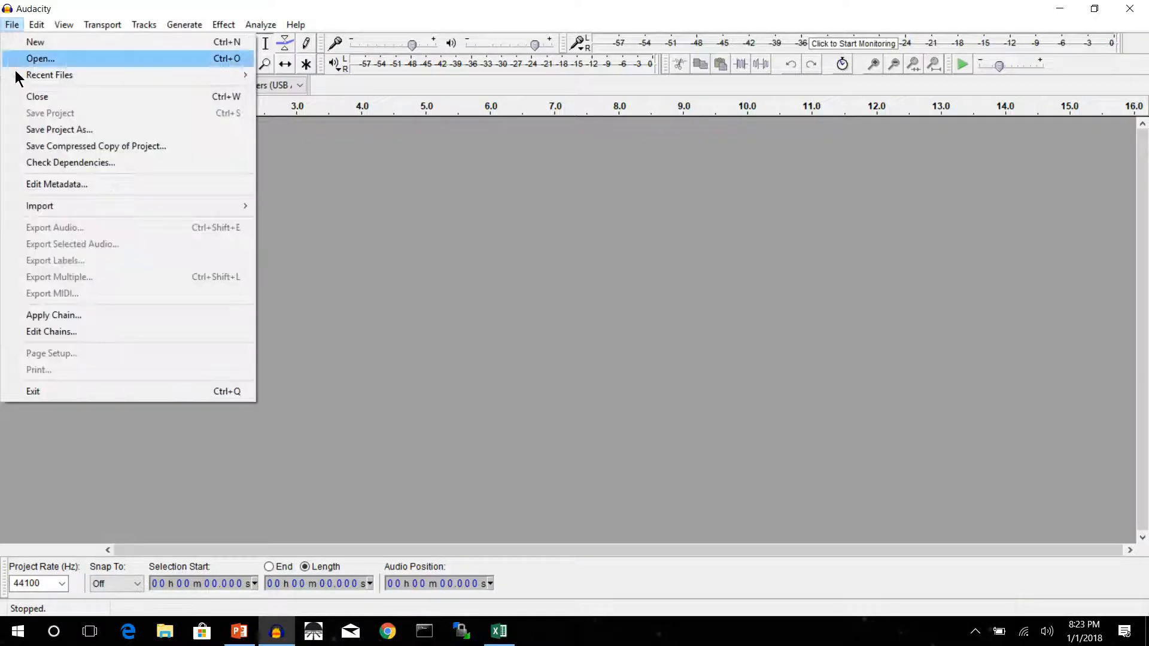
mouse_move(170, 208)
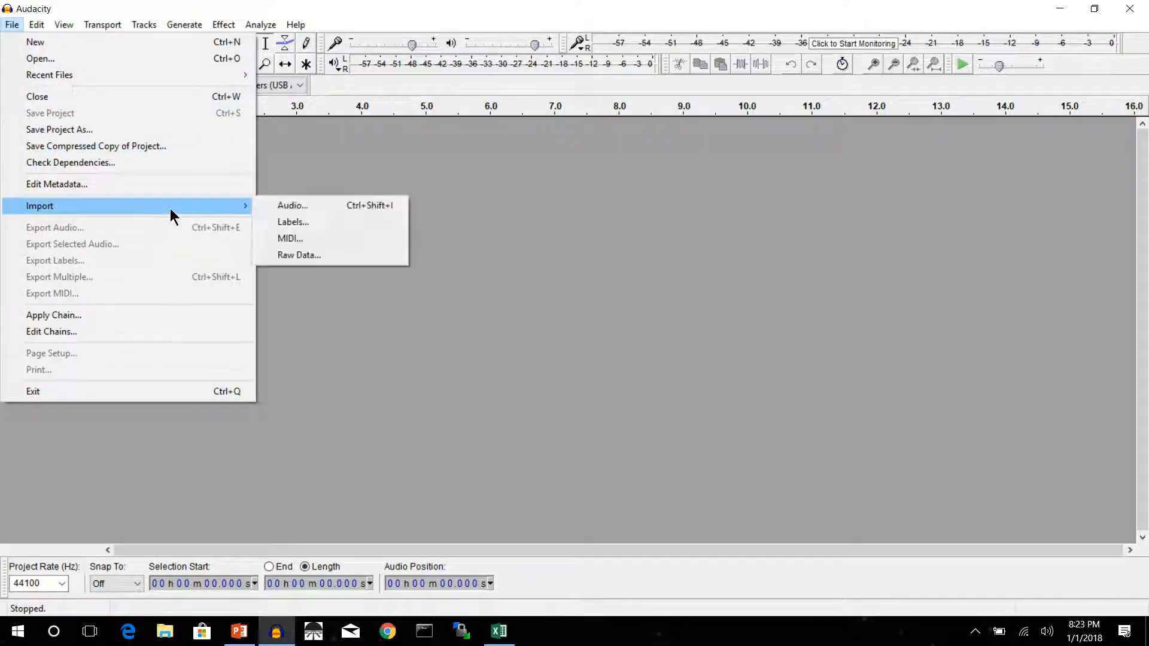
left_click(288, 205)
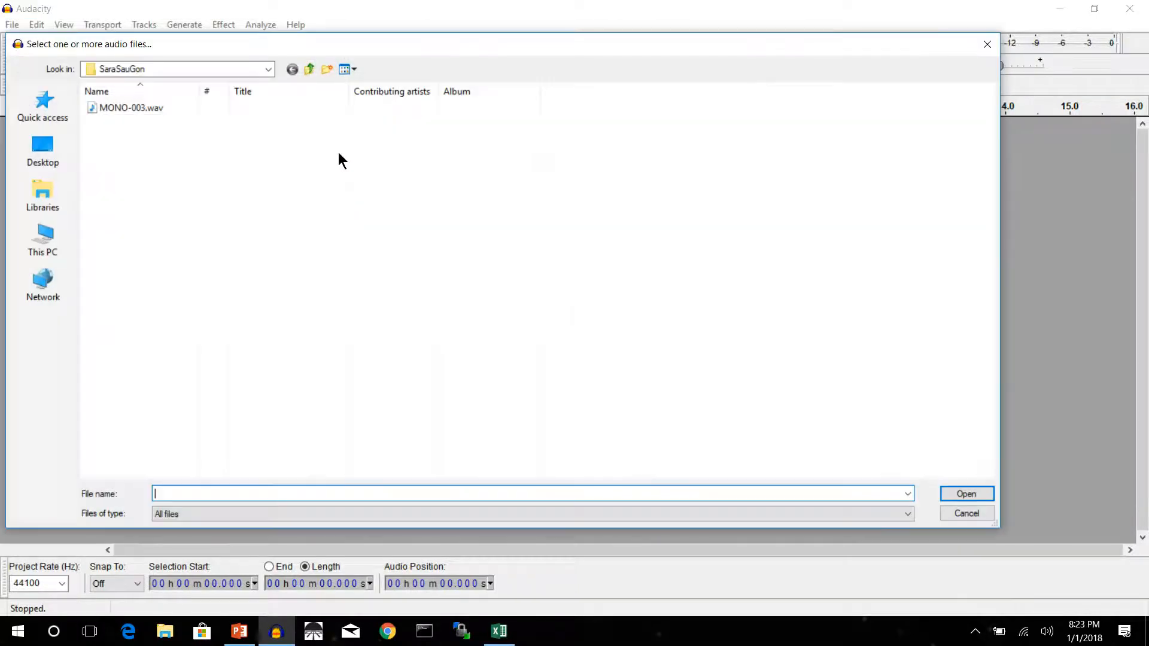
left_click(309, 70)
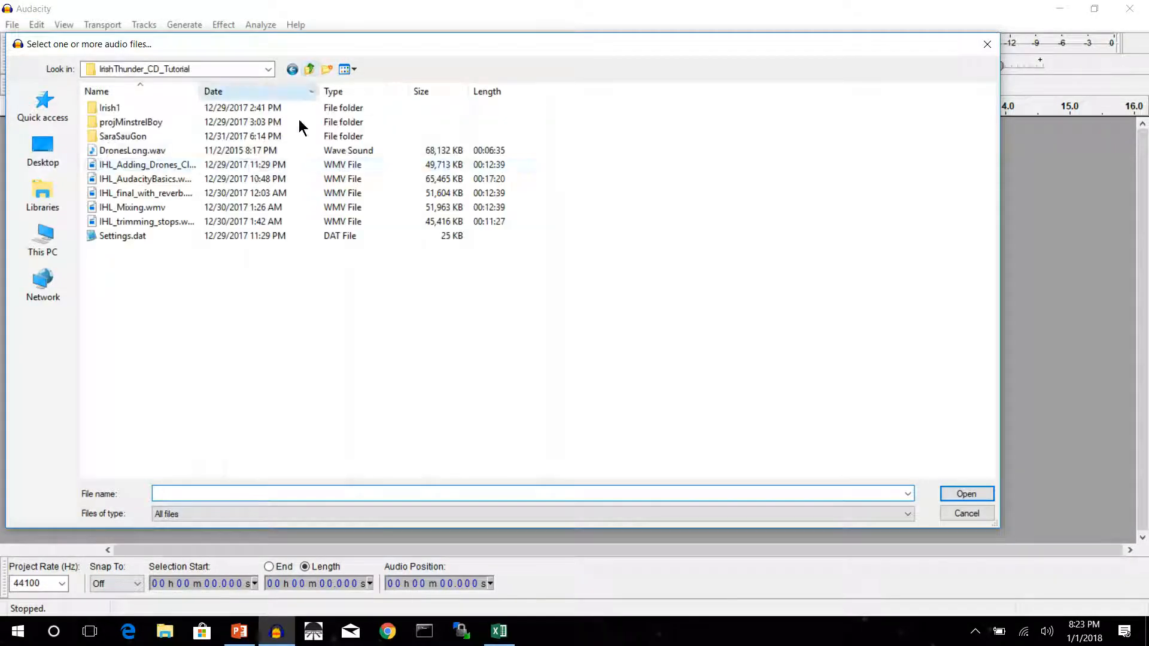
double_click(130, 136)
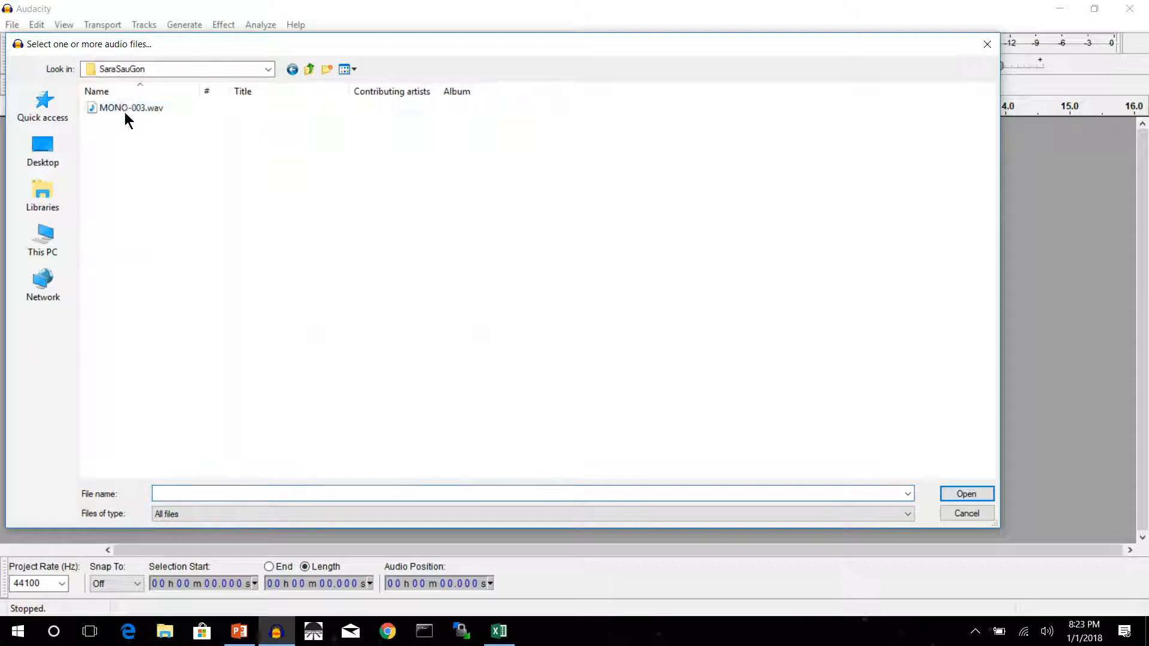
double_click(122, 106)
Play the opening phrases of the imported track several times to judge its loud and quiet passages.
key("space")
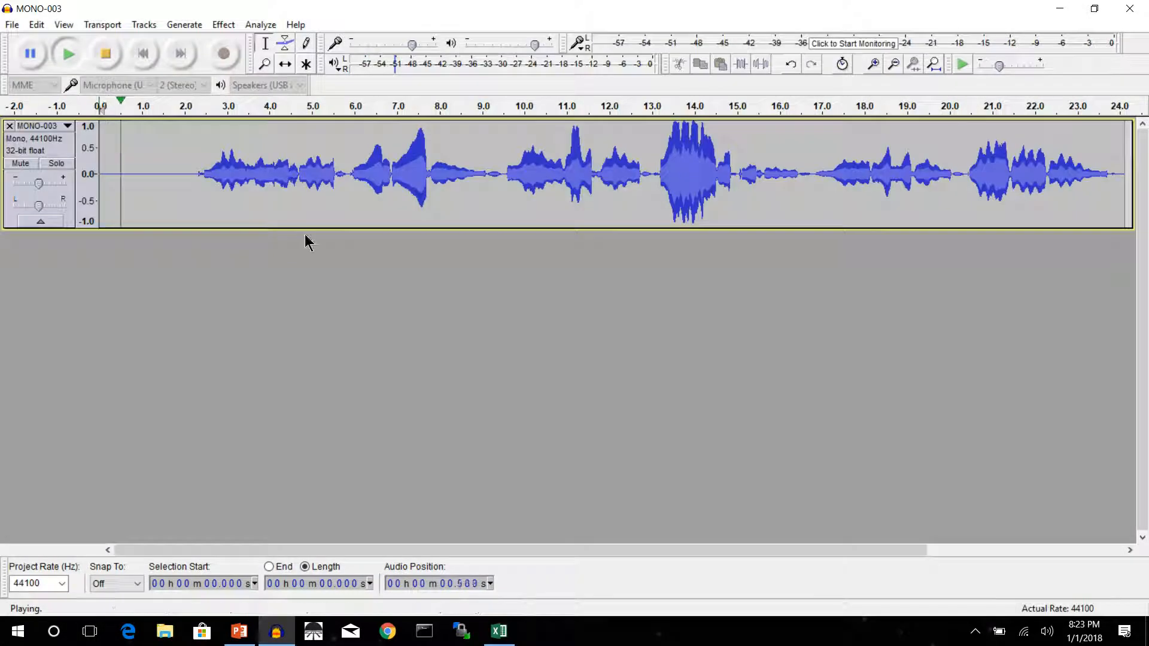
left_click(113, 52)
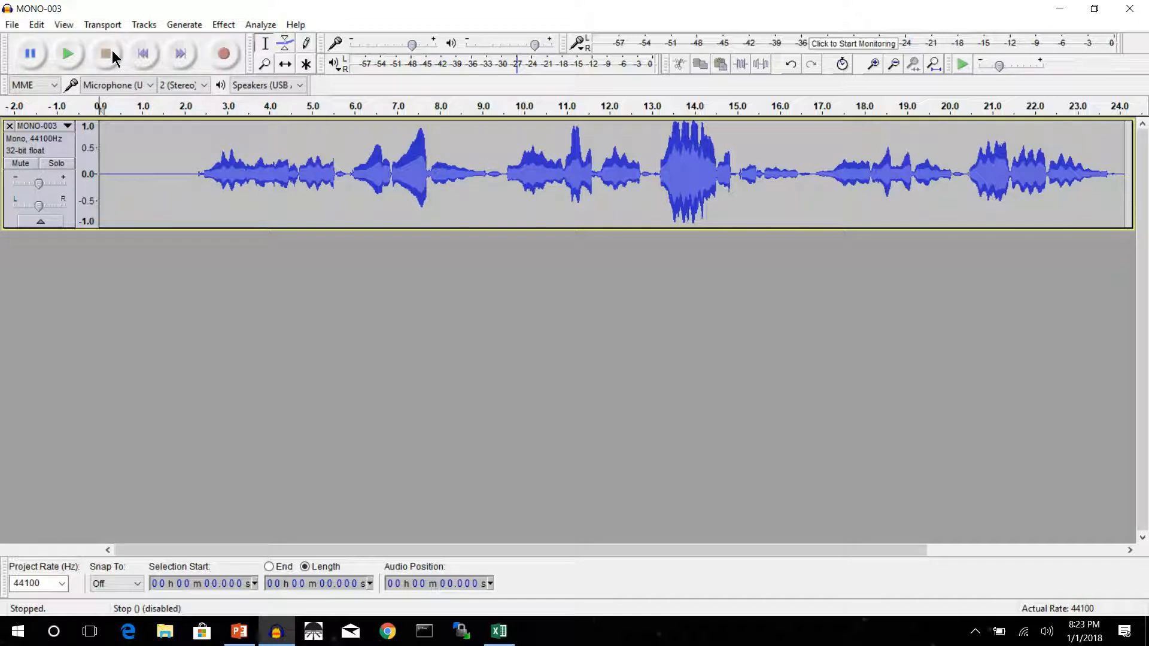
left_click(186, 105)
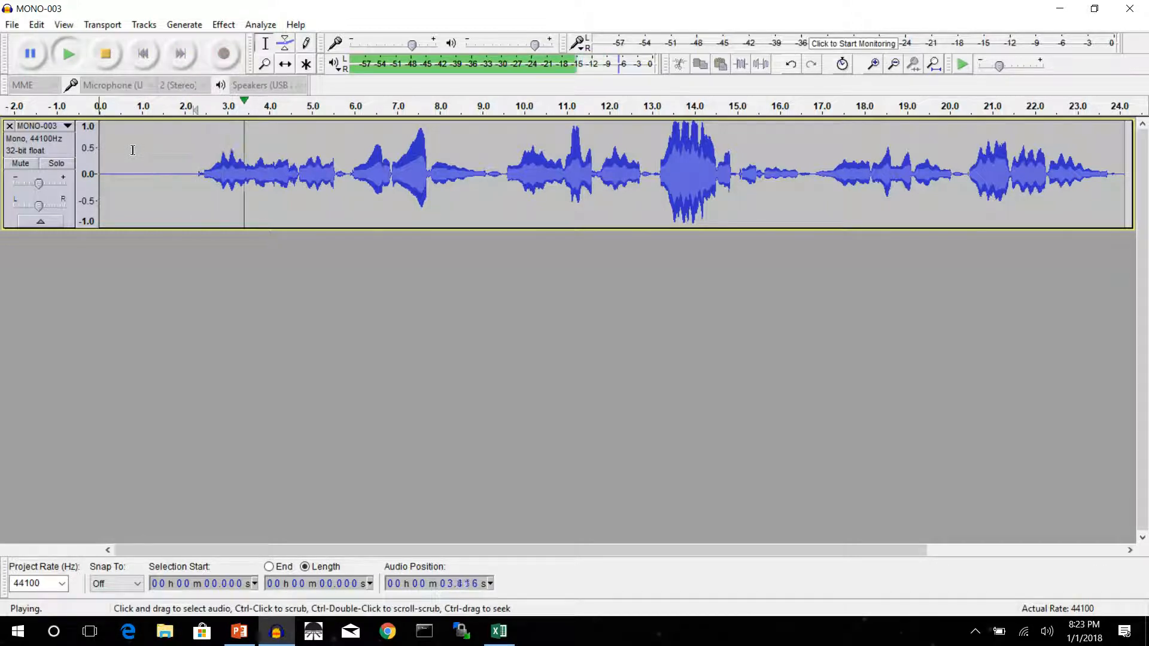
left_click(108, 55)
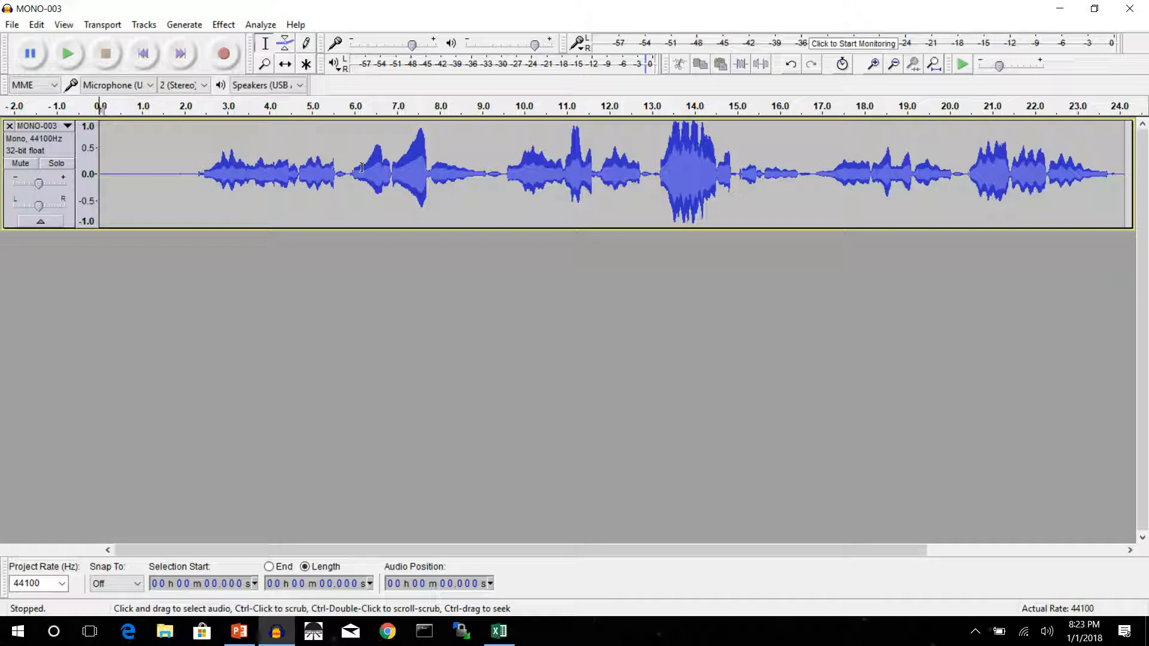
left_click(173, 120)
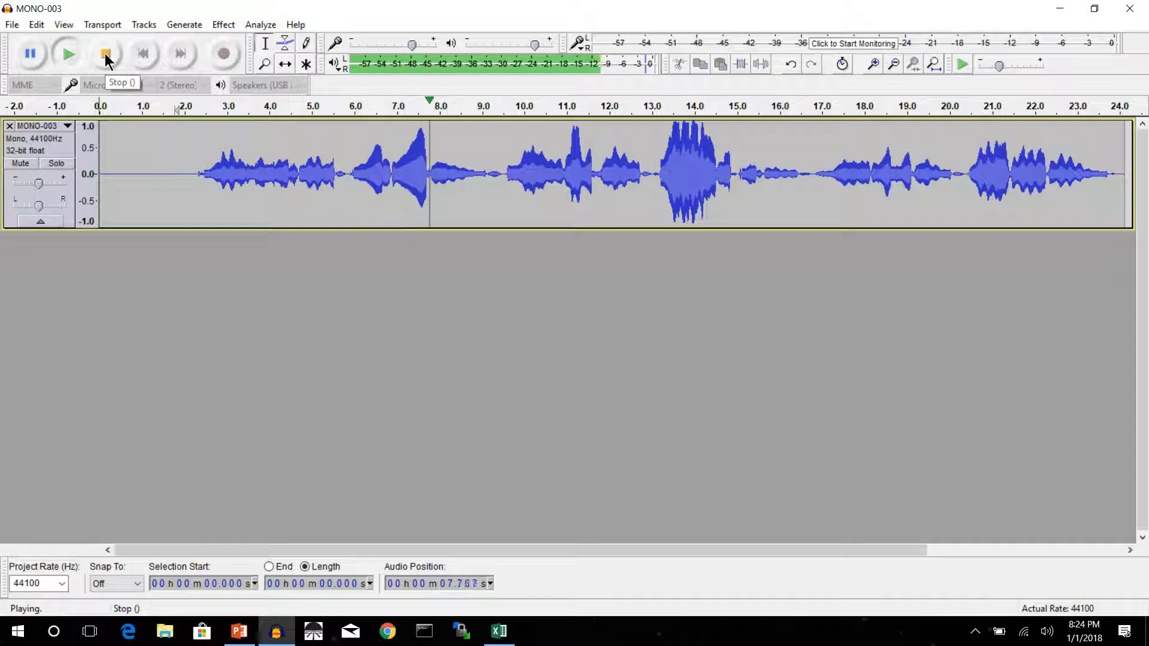
left_click(105, 53)
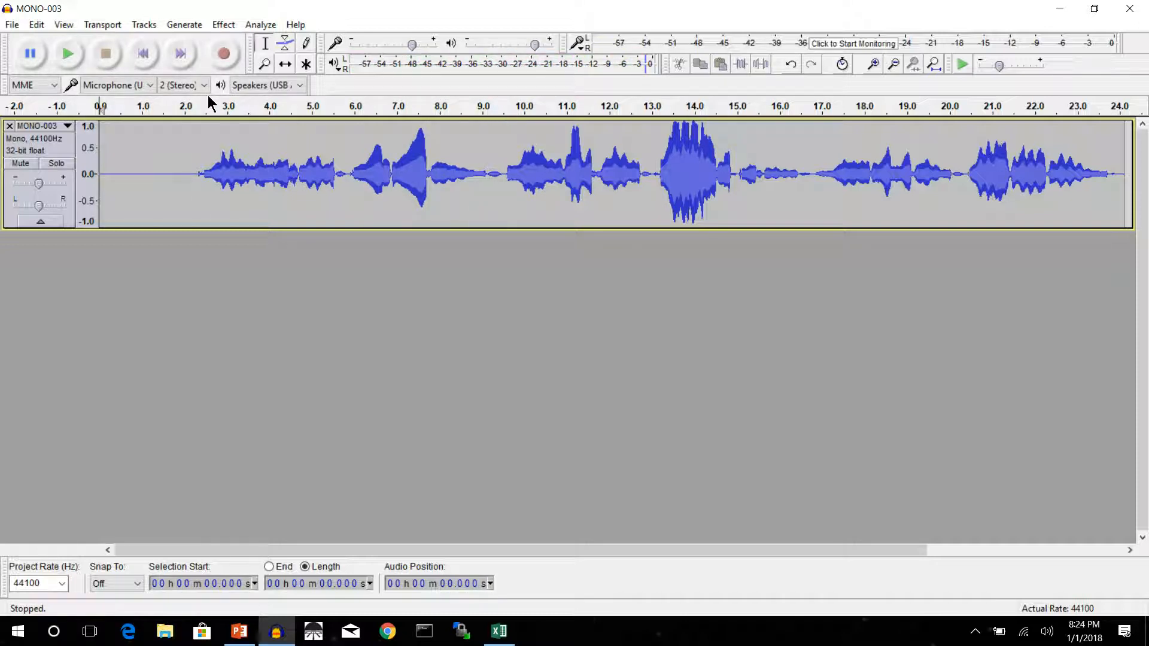
left_click(505, 173)
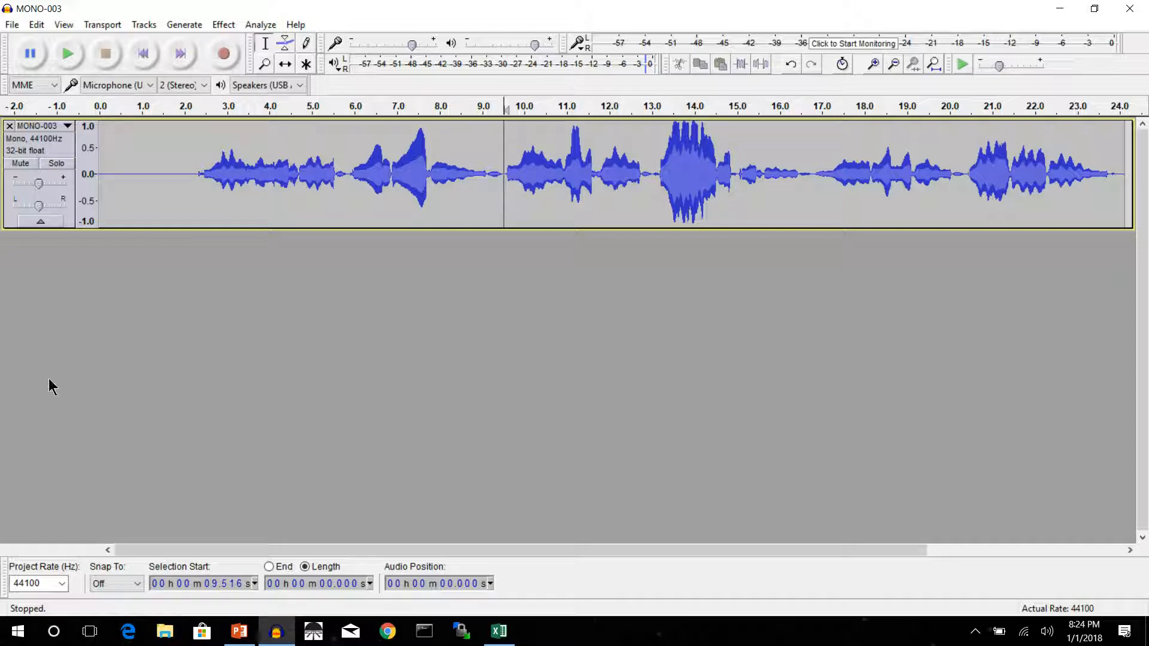
left_click(187, 197)
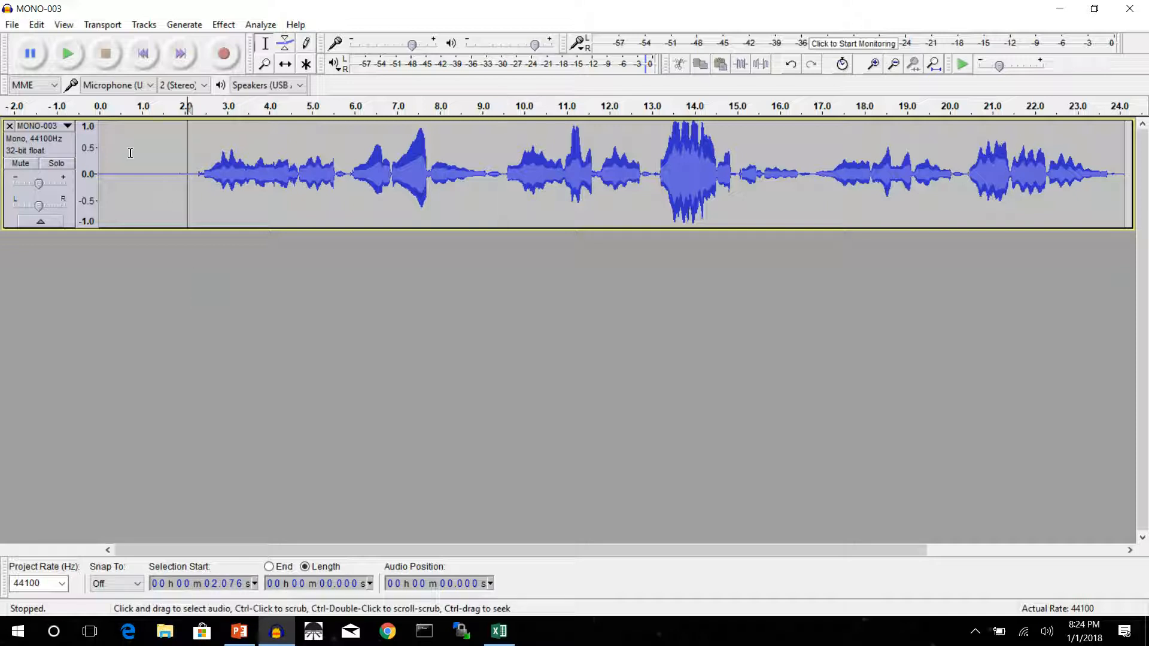
Apply the Compressor effect to the whole MONO-003 track using the Defaults factory preset.
left_click(71, 150)
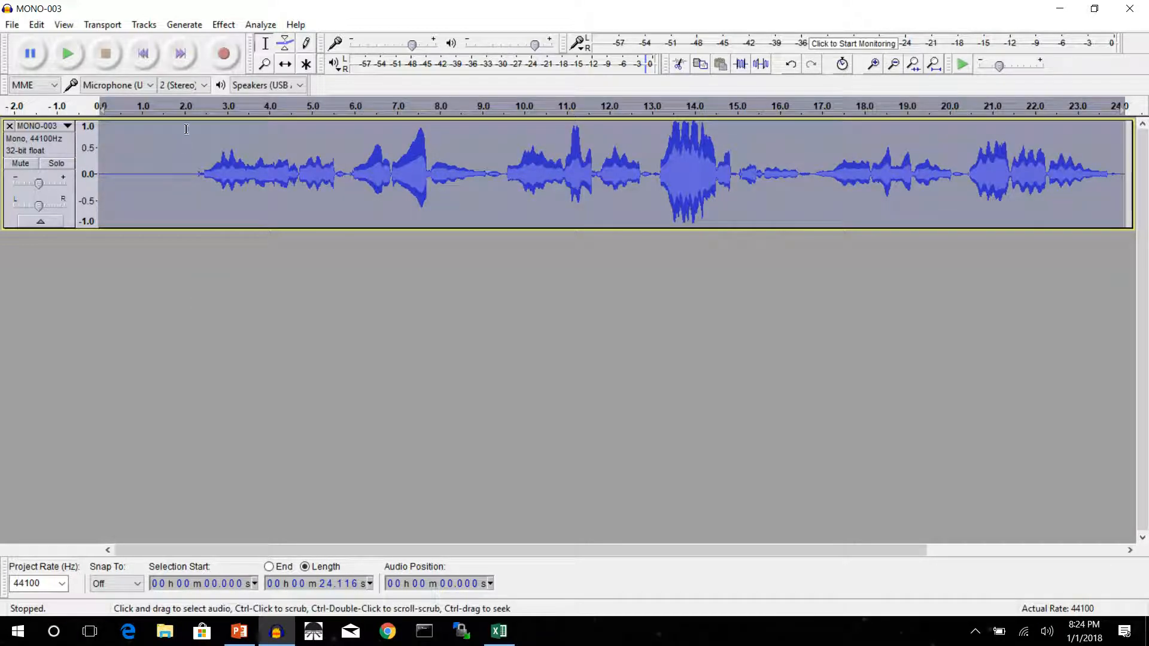
left_click(216, 25)
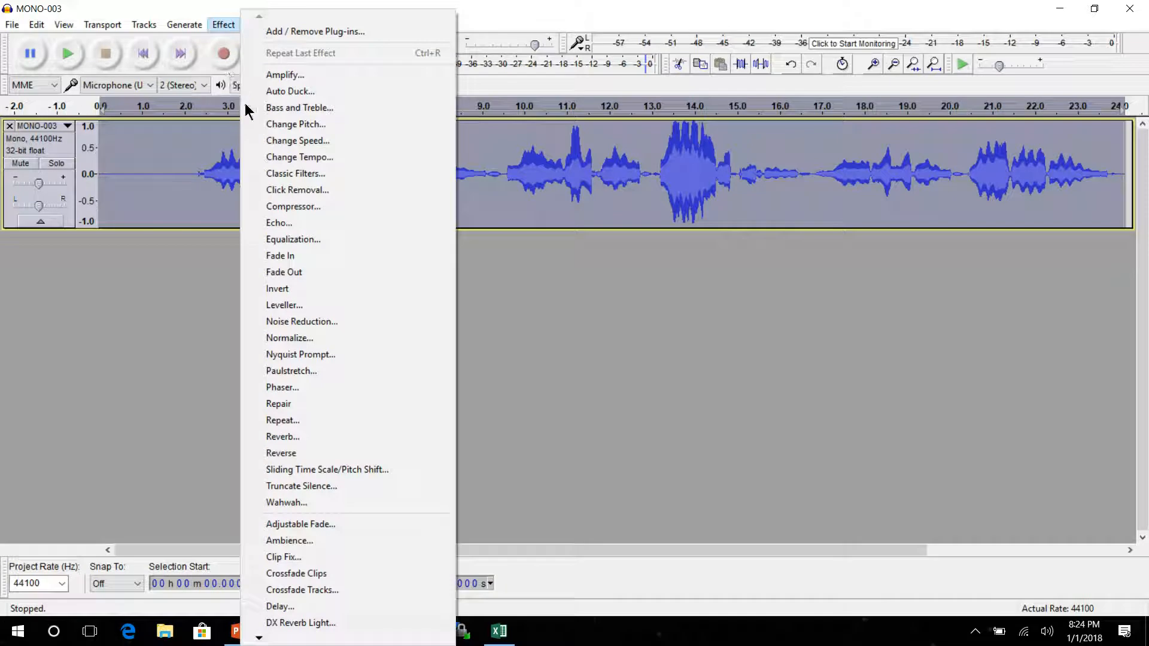
left_click(301, 207)
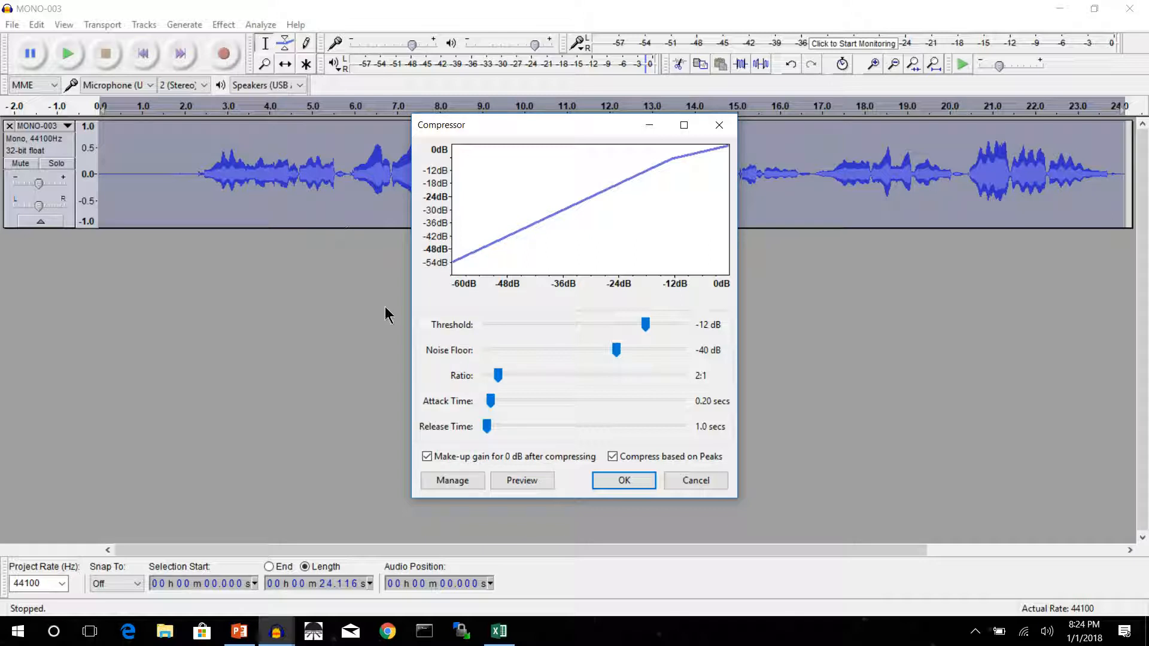
left_click(452, 480)
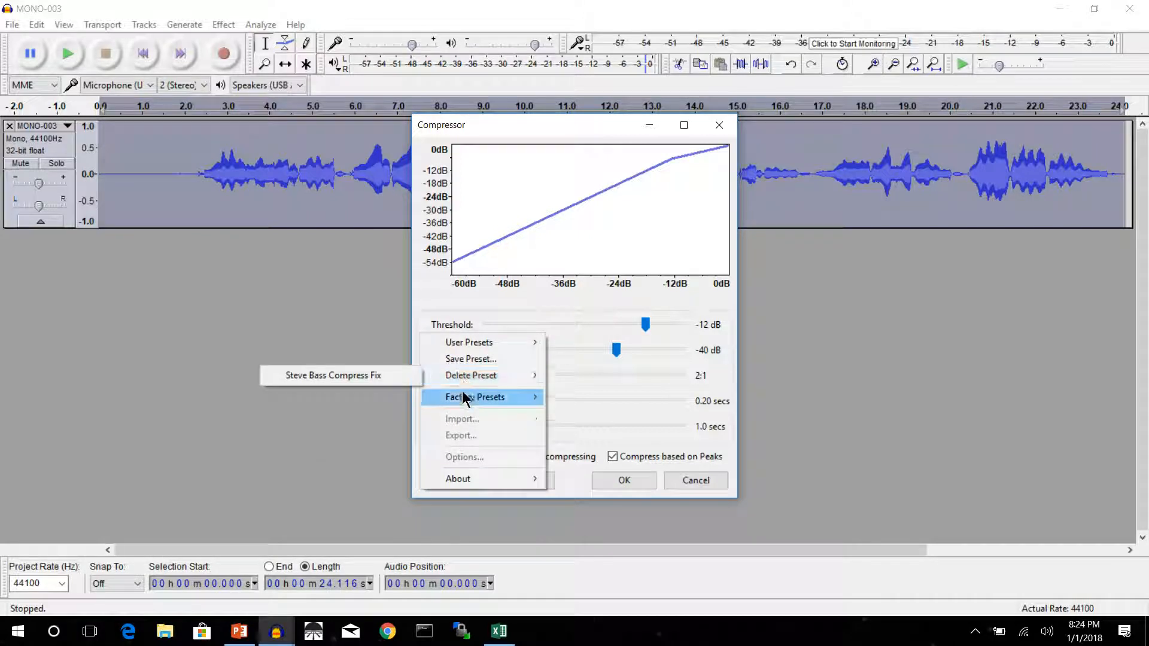
mouse_move(454, 398)
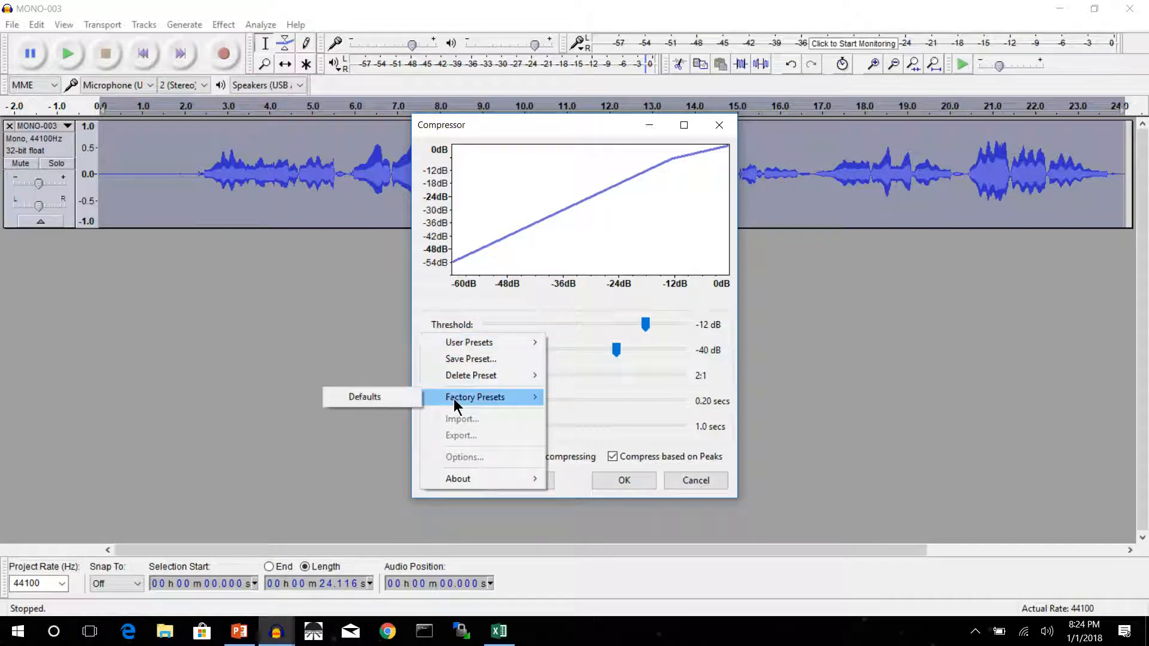
left_click(369, 397)
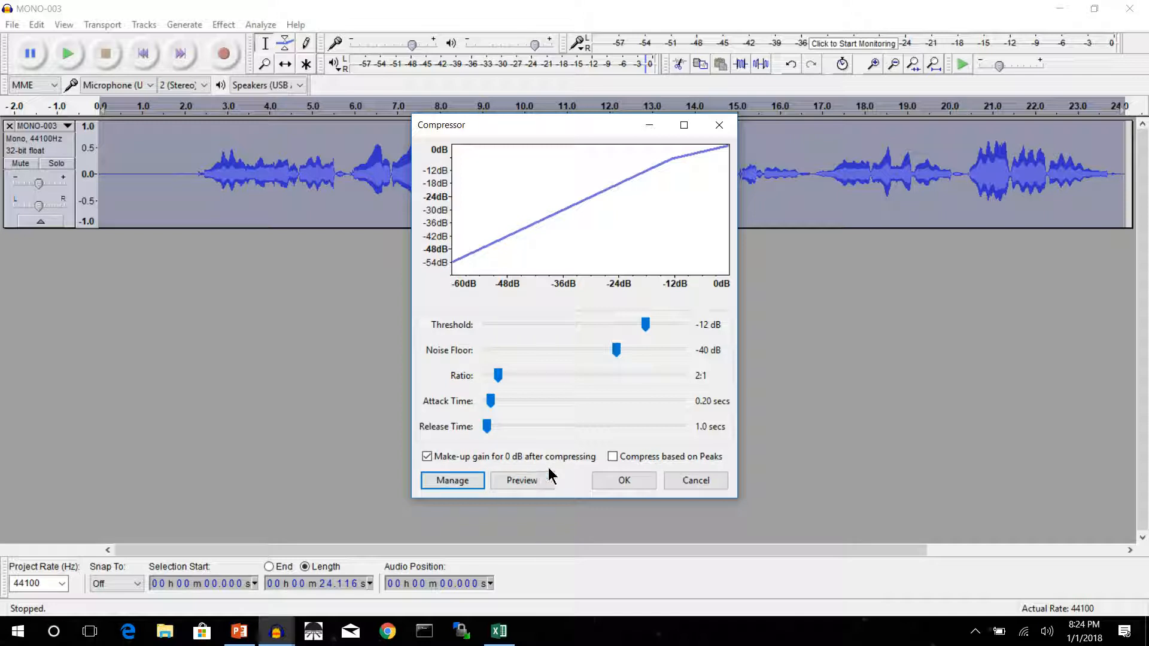
left_click(624, 482)
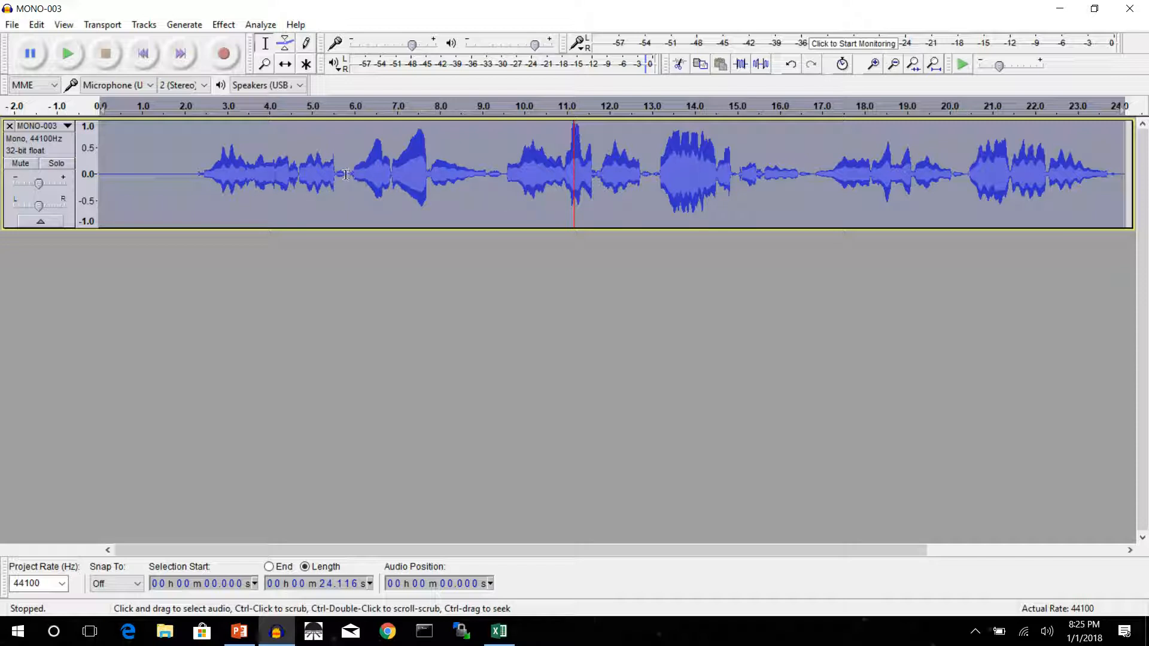
Repeat the Compressor on only the first phrase, from about 2.1 to 5.9 seconds.
left_click_drag(347, 174, 190, 170)
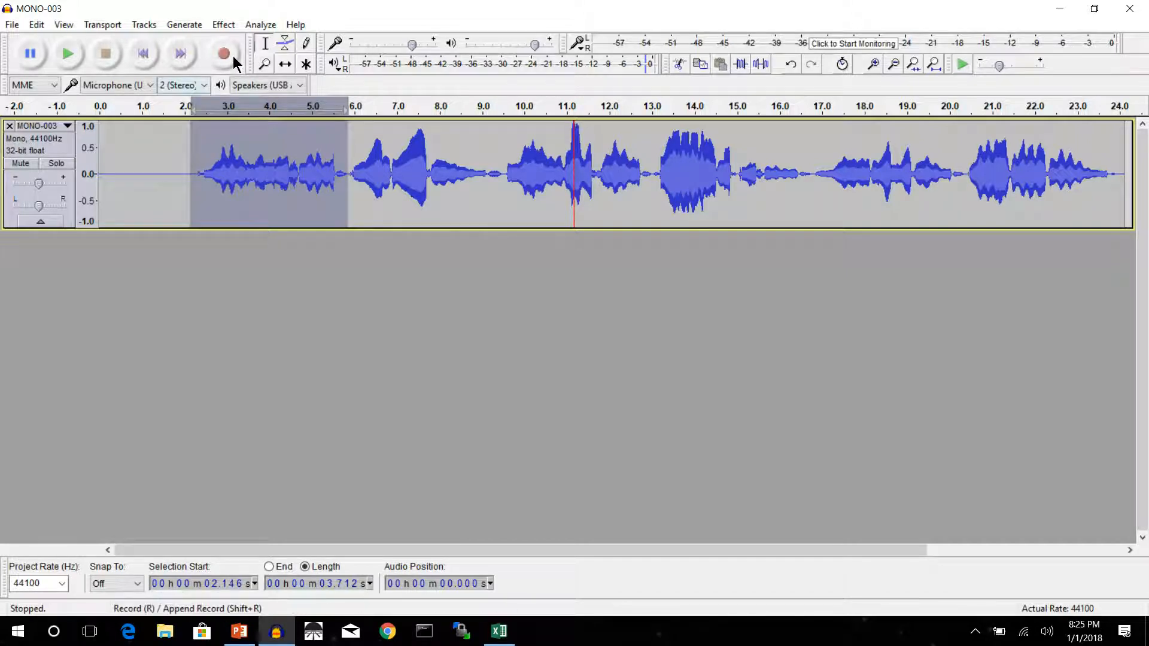
left_click(227, 25)
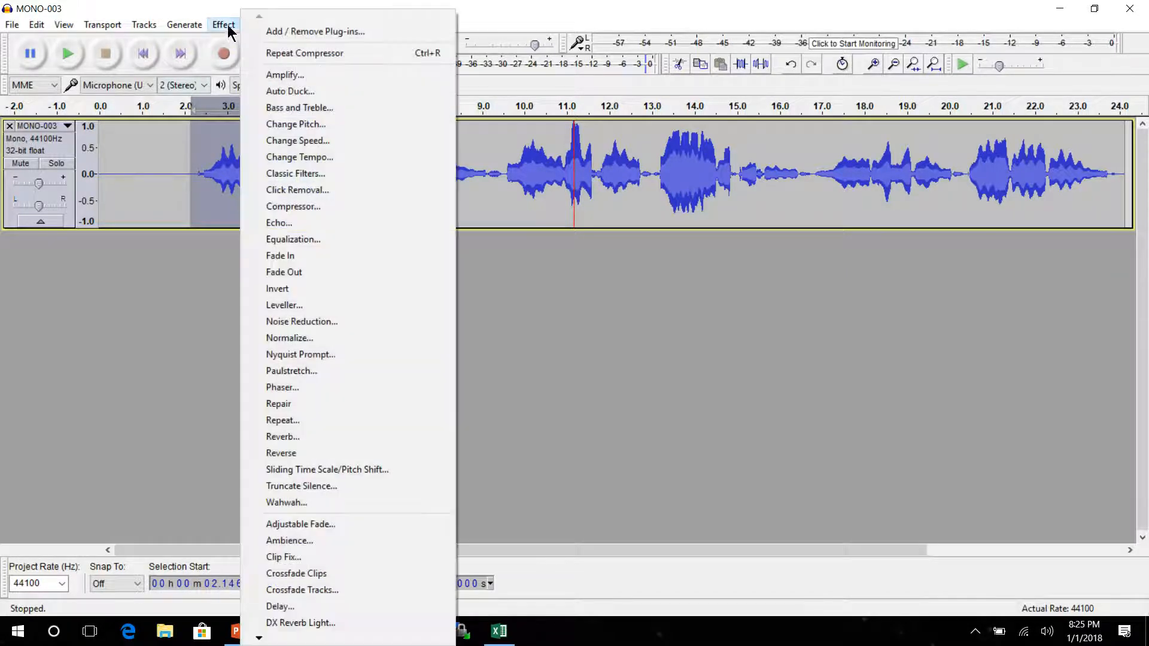
left_click(303, 53)
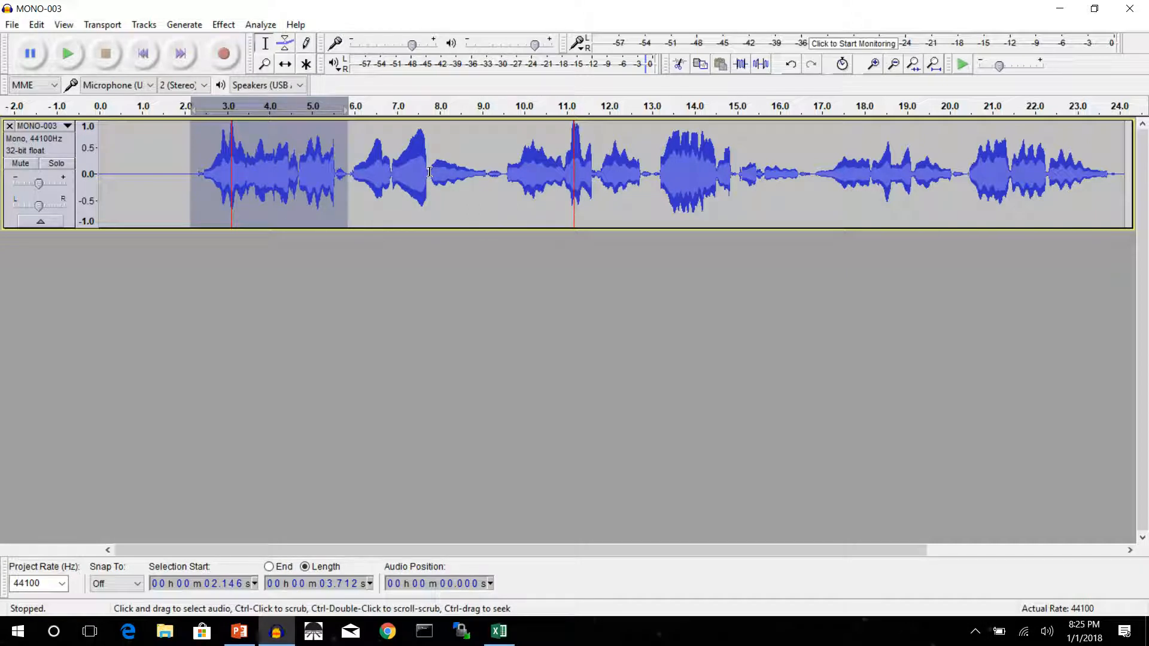
Repeat the Compressor on the section from about 7.7 to 9.1 seconds and on the one from about 5.9 to 7.7 seconds.
left_click_drag(430, 172, 476, 175)
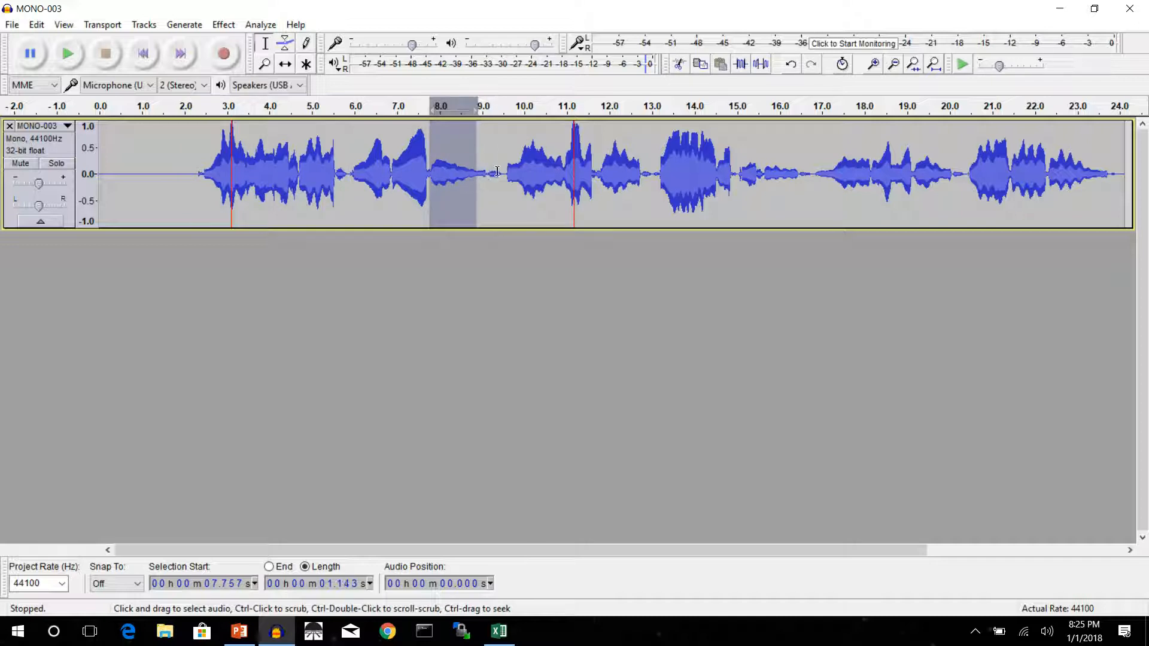
left_click(875, 62)
left_click(875, 63)
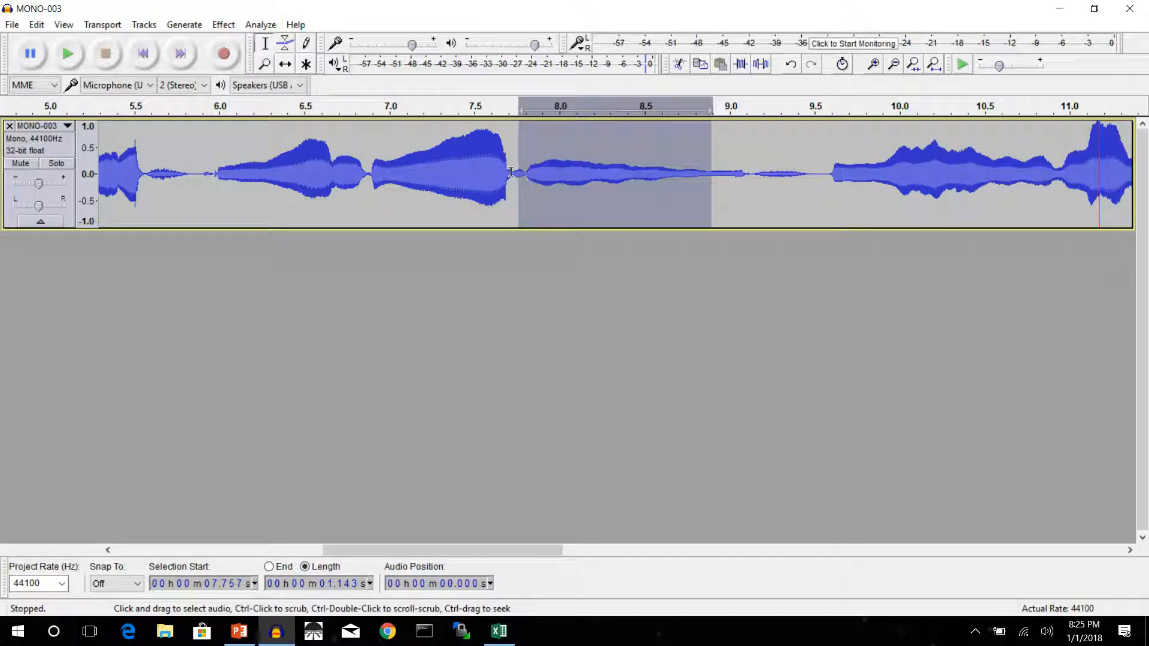
left_click_drag(514, 173, 752, 184)
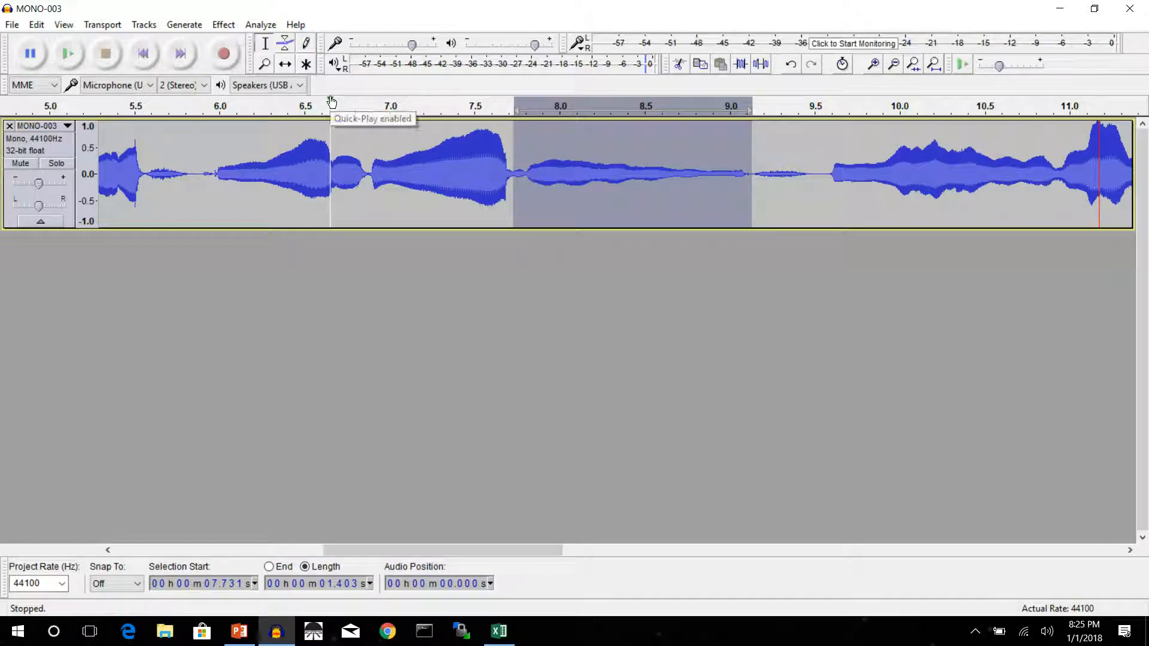
key("ctrl+r")
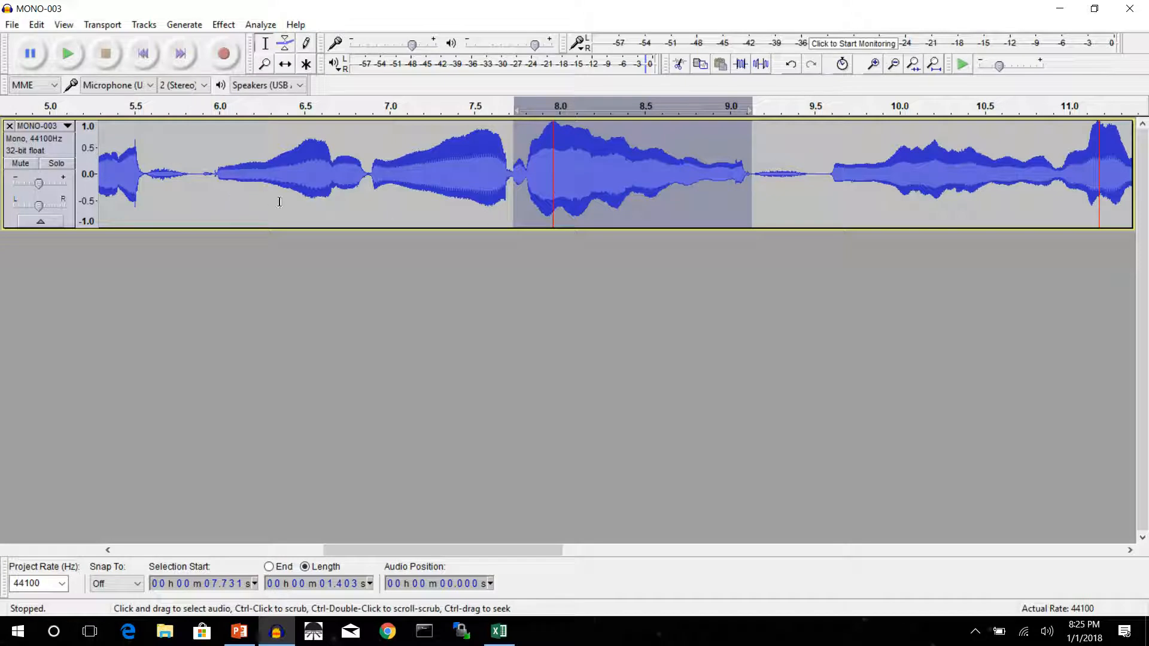
left_click_drag(200, 178, 513, 193)
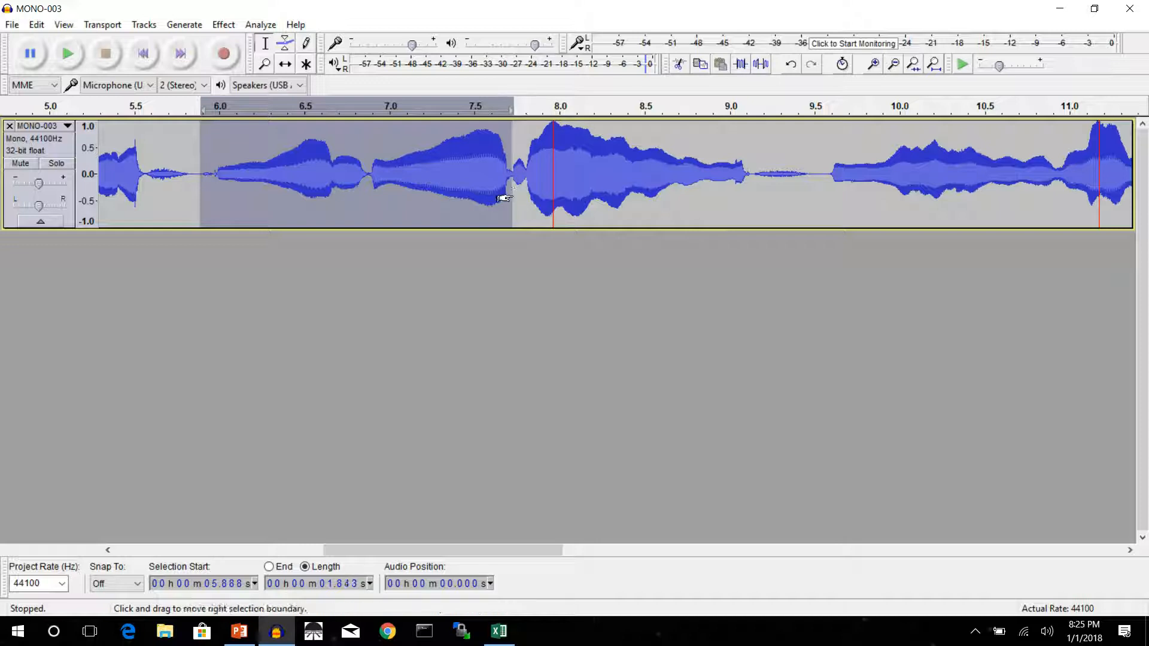
key("ctrl+r")
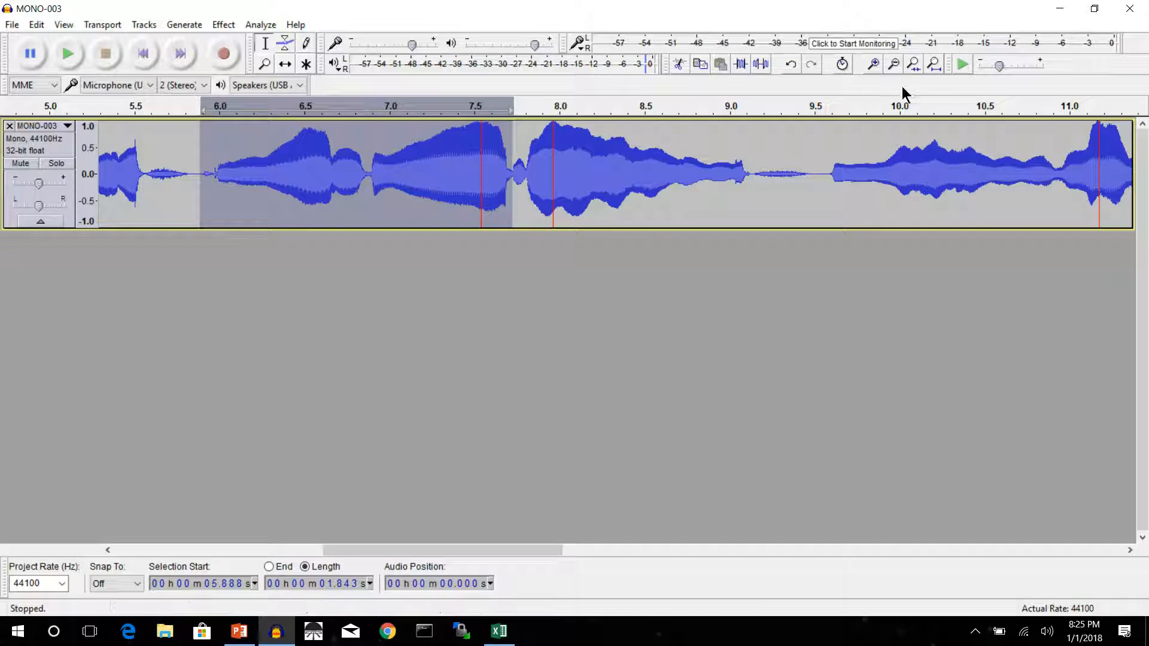
Play the compressed track from about 2.3 seconds, lower its gain while it plays, and stop playback.
left_click(894, 65)
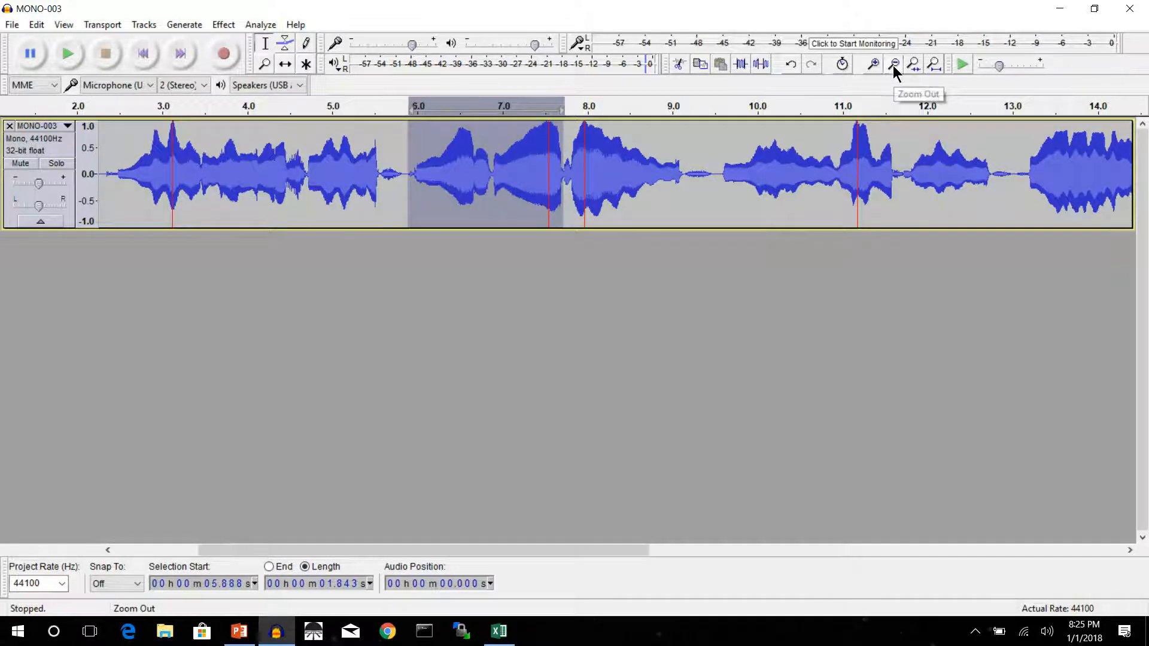
left_click(107, 106)
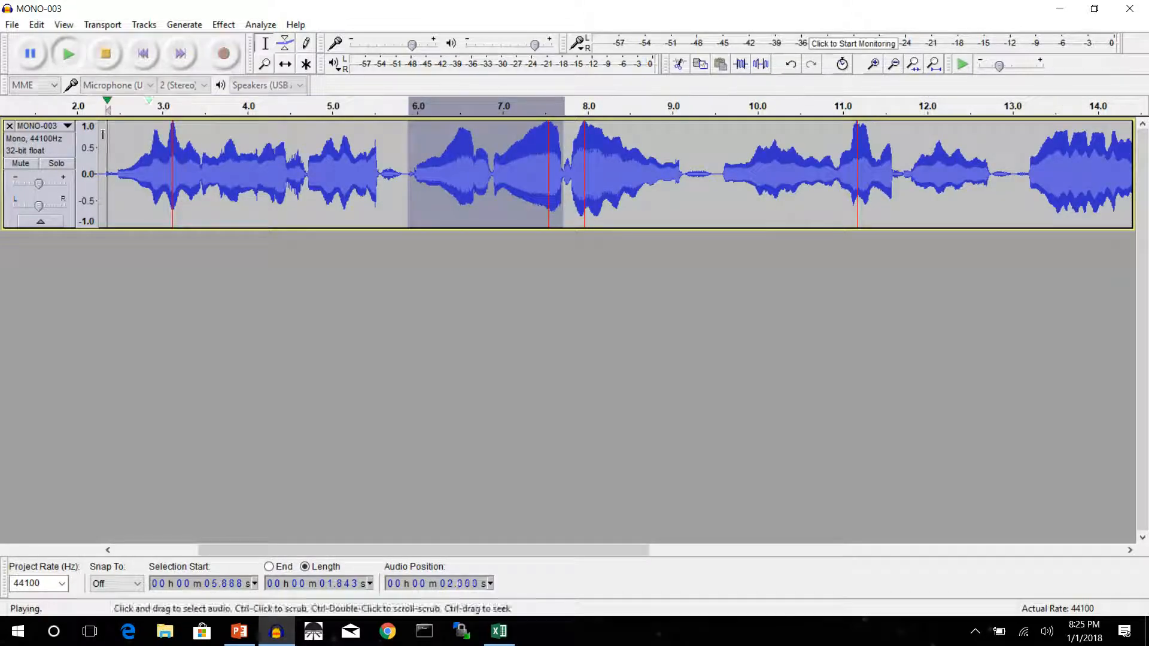
left_click_drag(39, 183, 19, 184)
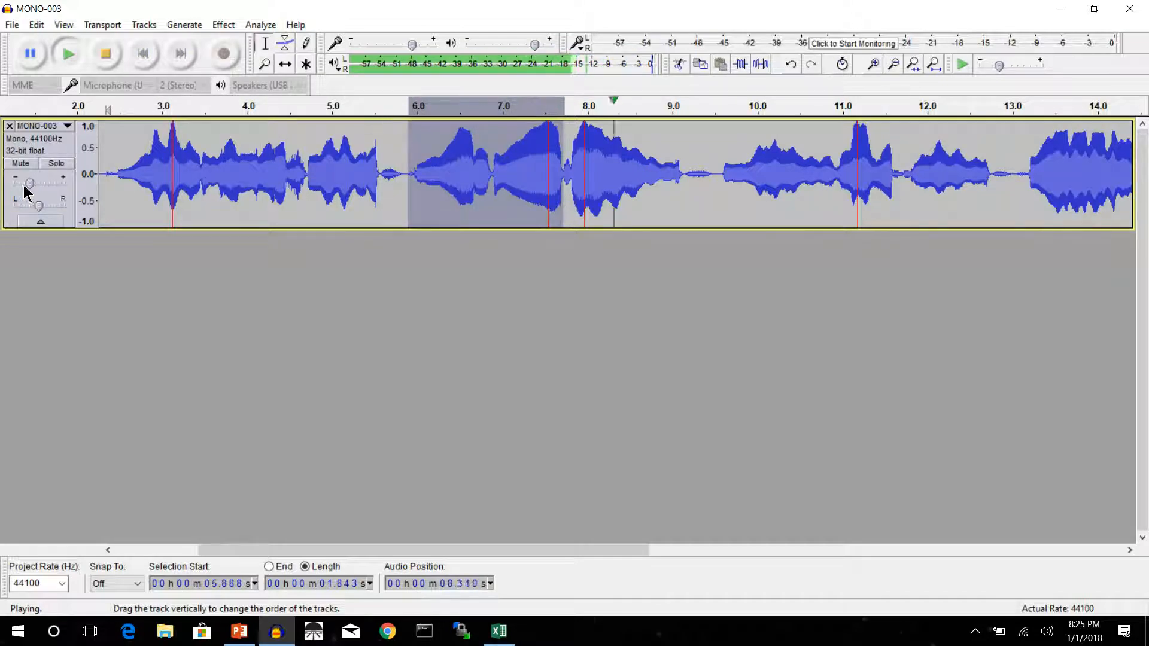
left_click(25, 183)
left_click_drag(25, 184, 22, 184)
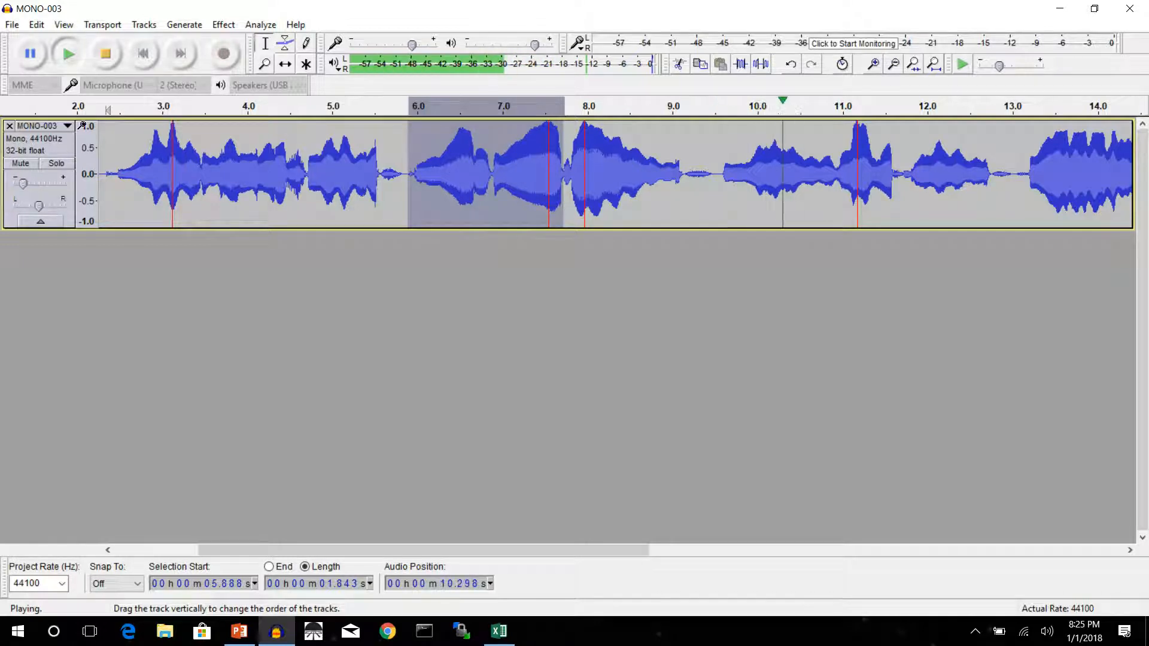
left_click(106, 54)
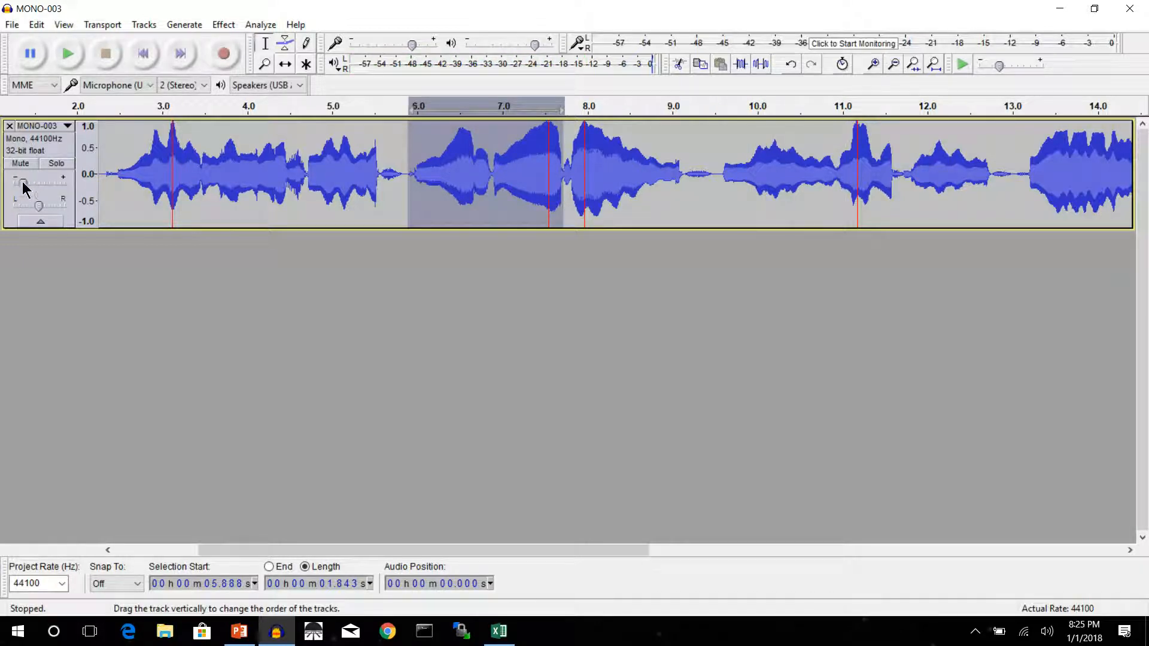
mouse_move(23, 185)
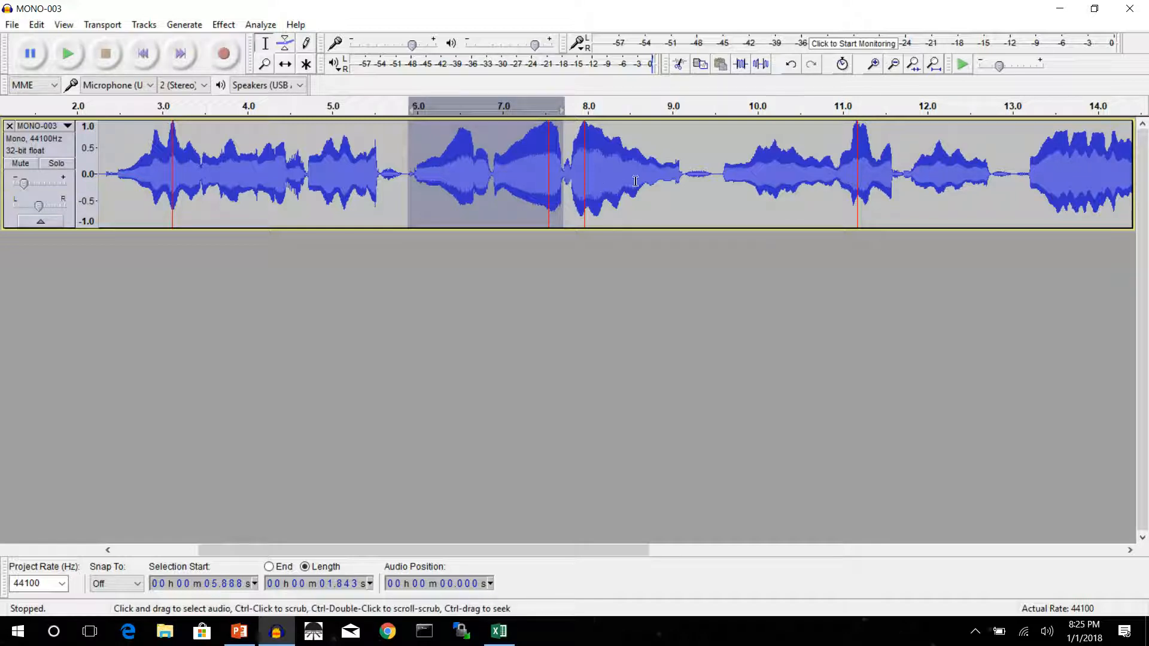
Amplify the section from about 7.7 to 9.2 seconds by -1 dB and play the track from about 2.3 seconds.
left_click_drag(685, 176, 562, 177)
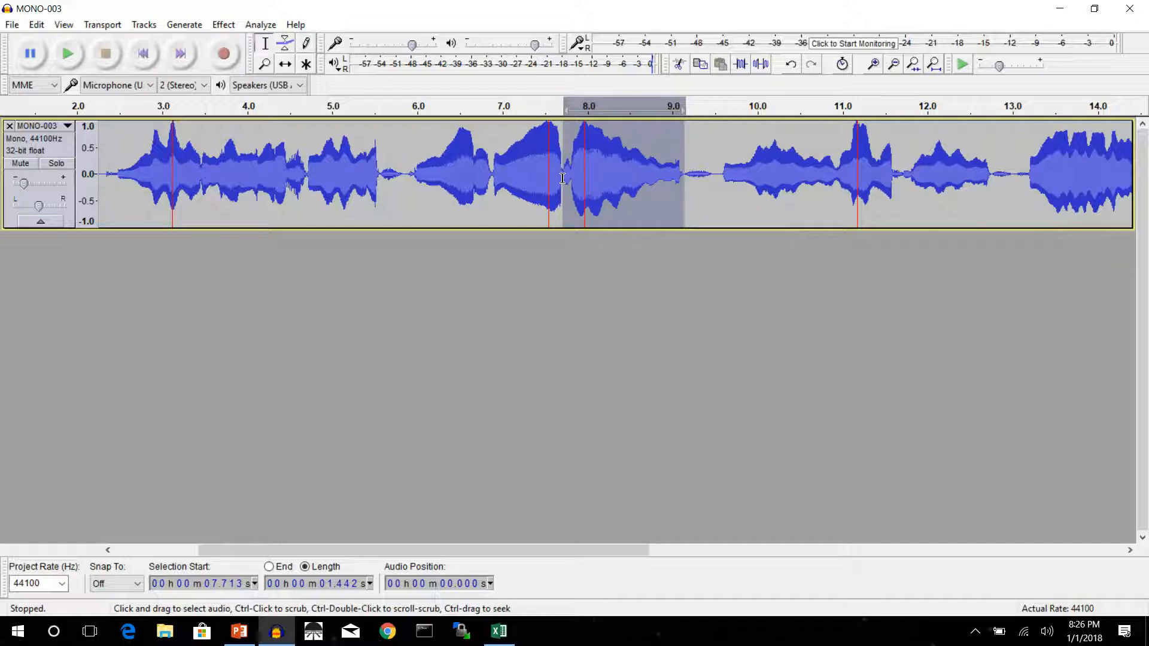
left_click(224, 24)
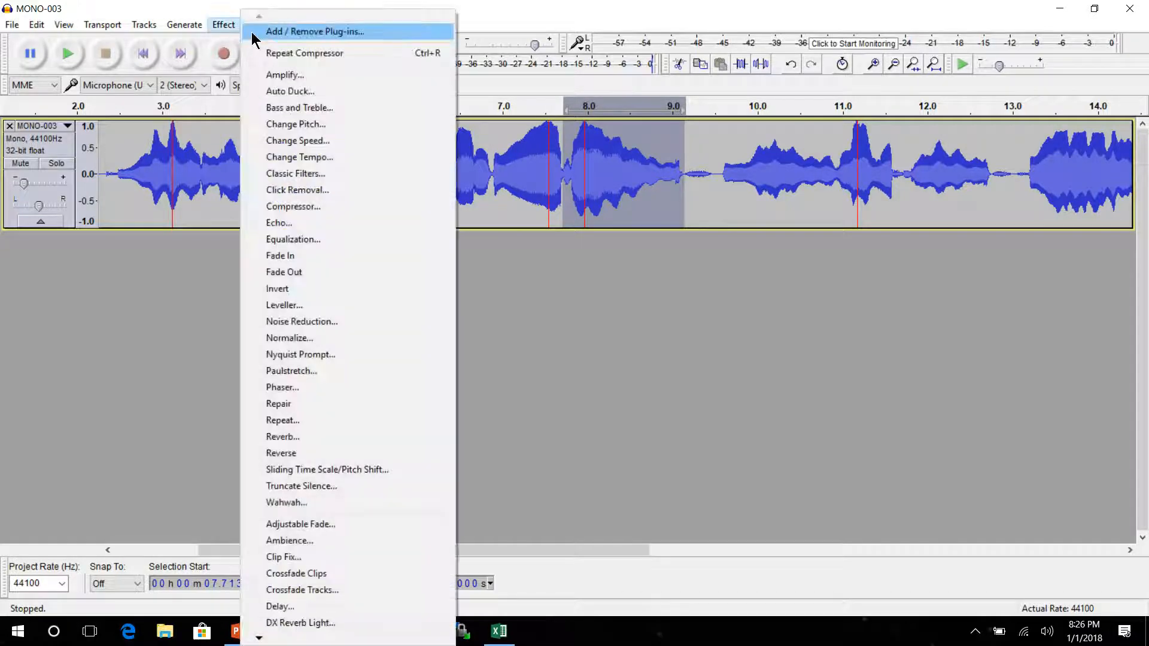
left_click(286, 74)
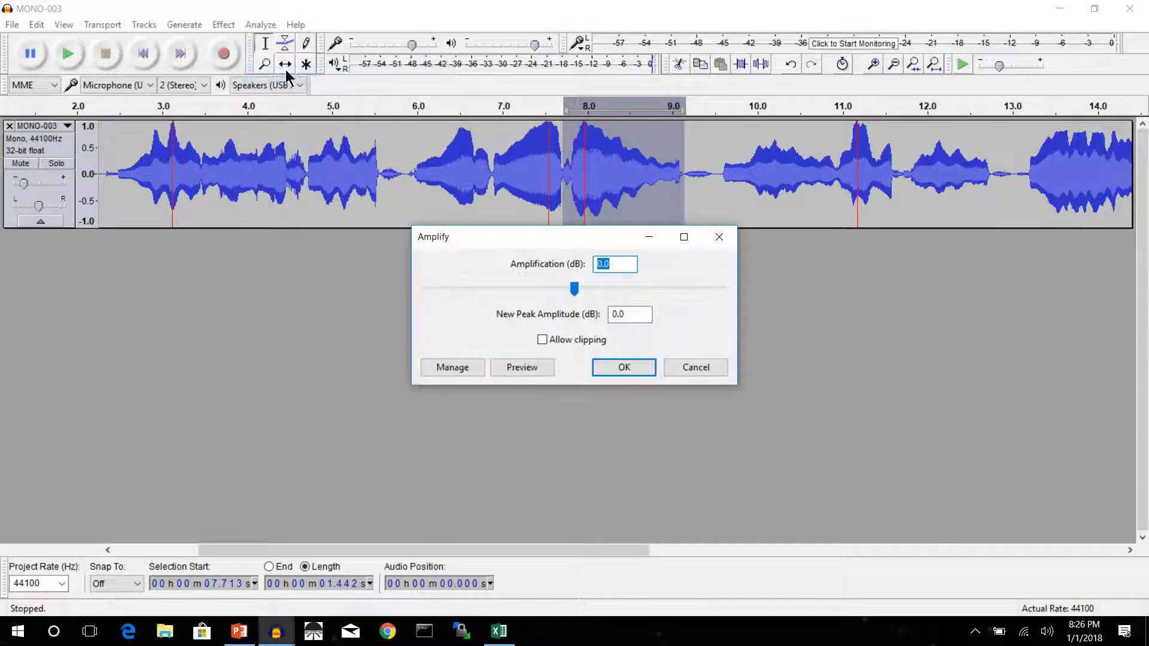
type("-1")
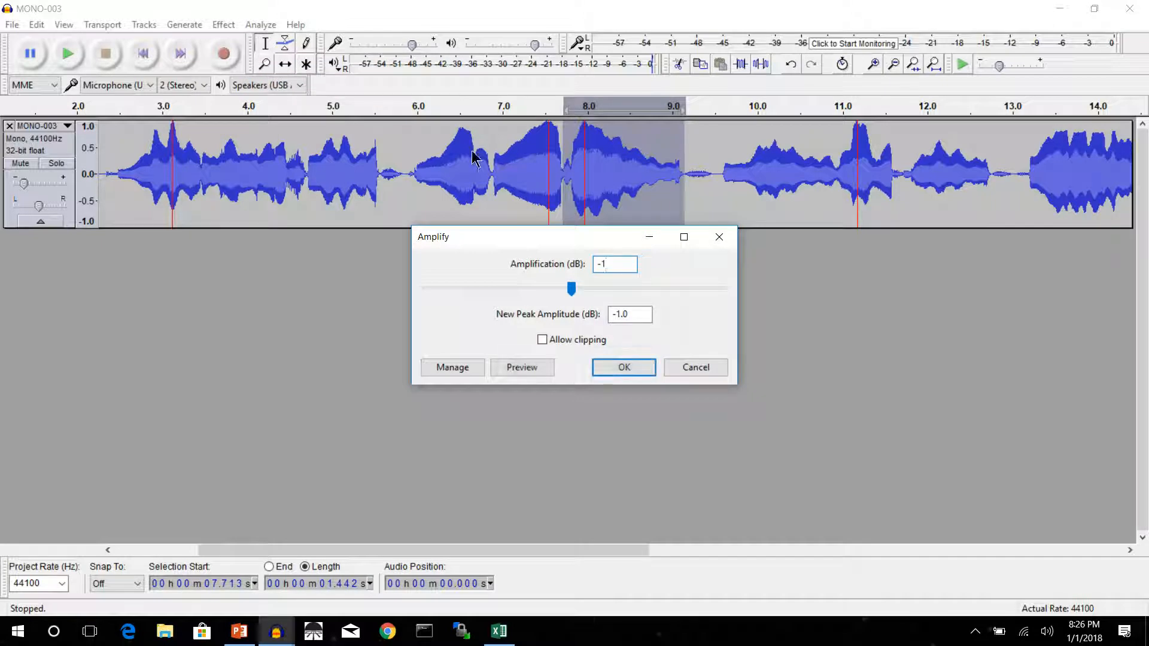
left_click(610, 367)
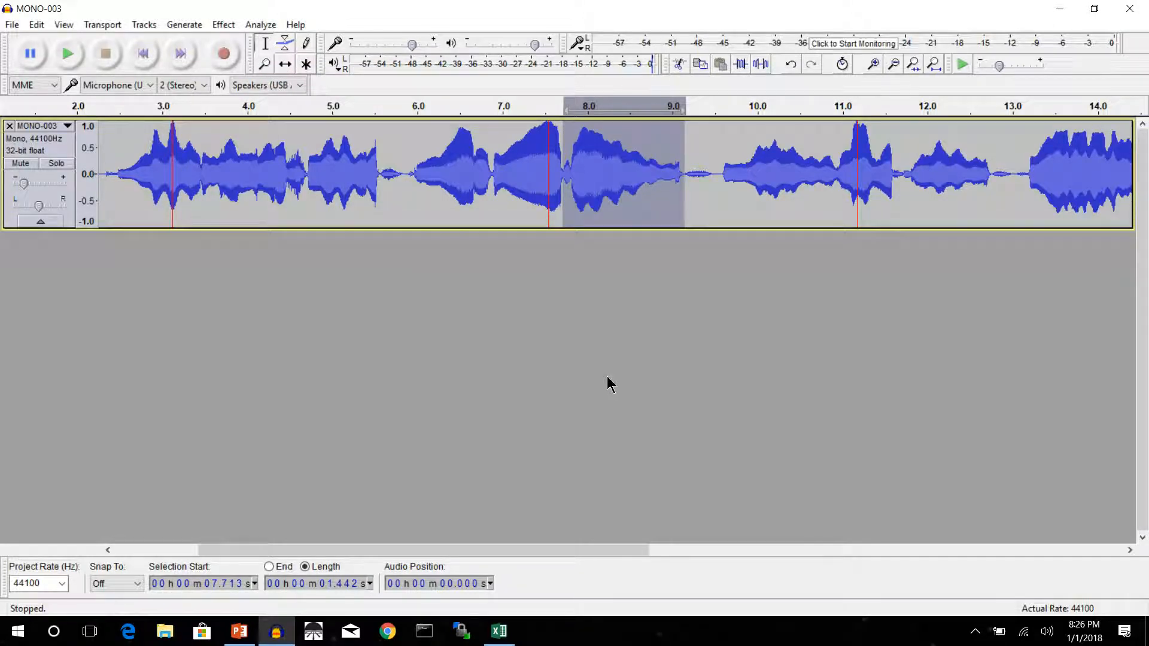
left_click(103, 110)
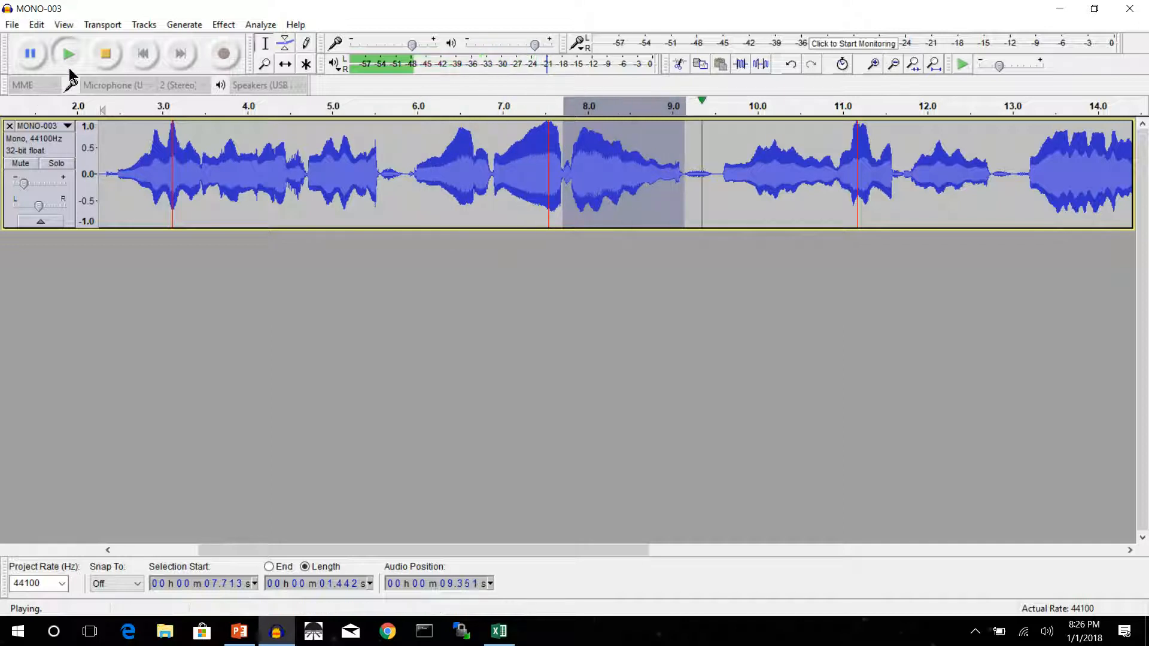
left_click(106, 55)
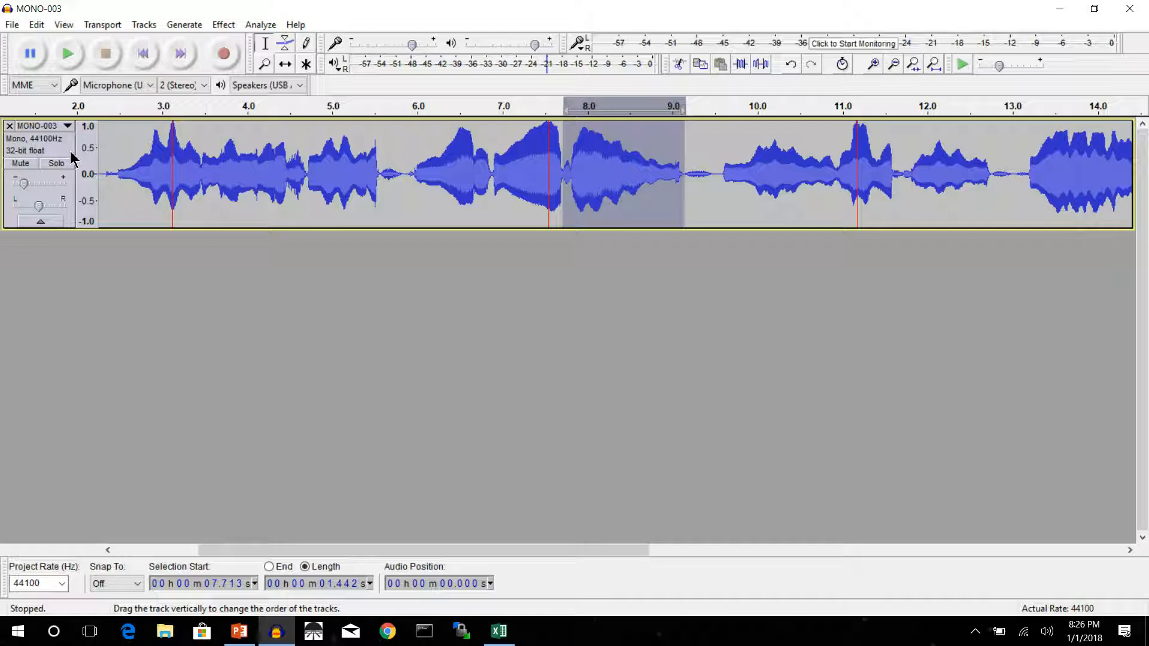
Raise the track's gain slightly and play it from about 3.9 and 4.4 seconds.
left_click_drag(24, 183, 28, 185)
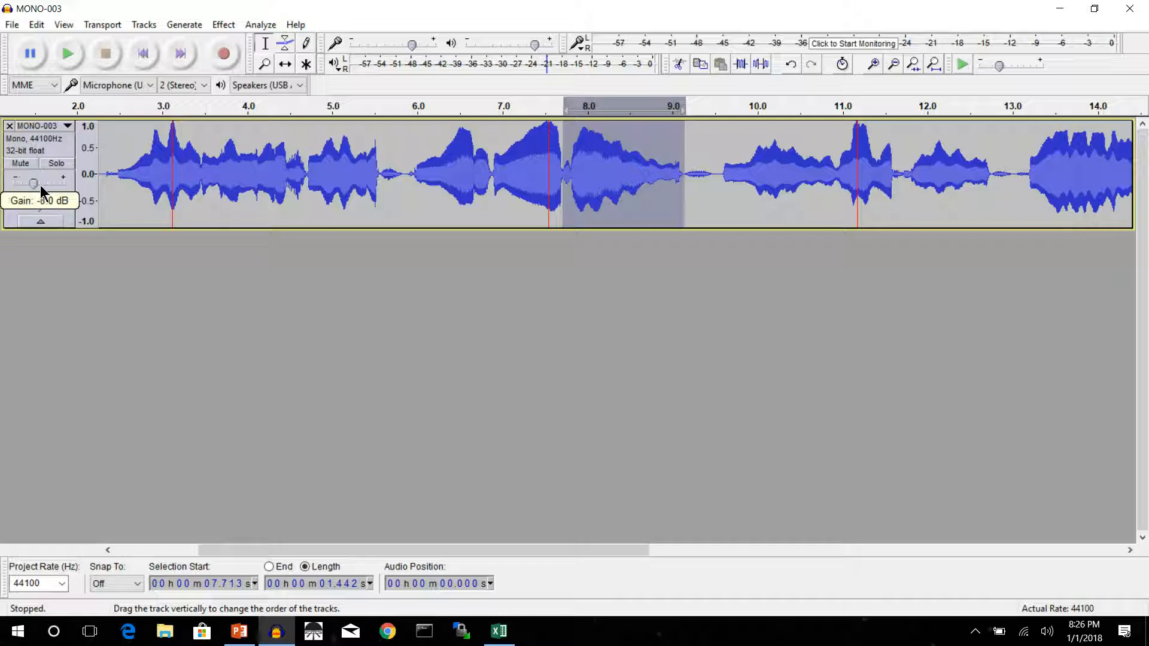
left_click_drag(39, 185, 39, 185)
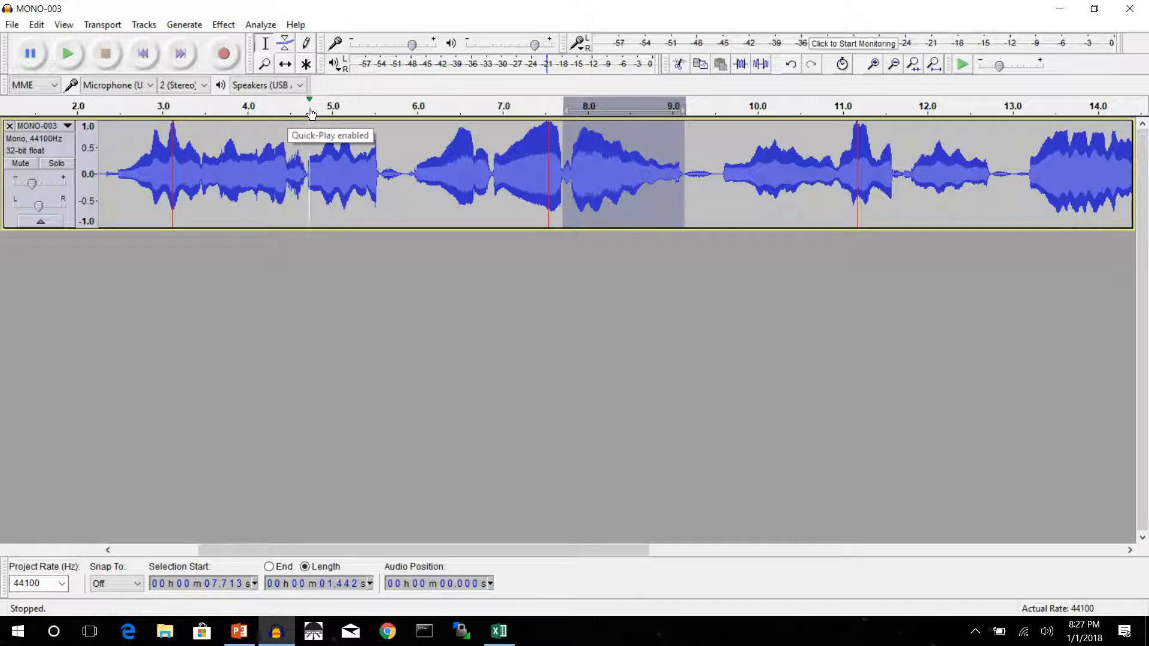
left_click(236, 111)
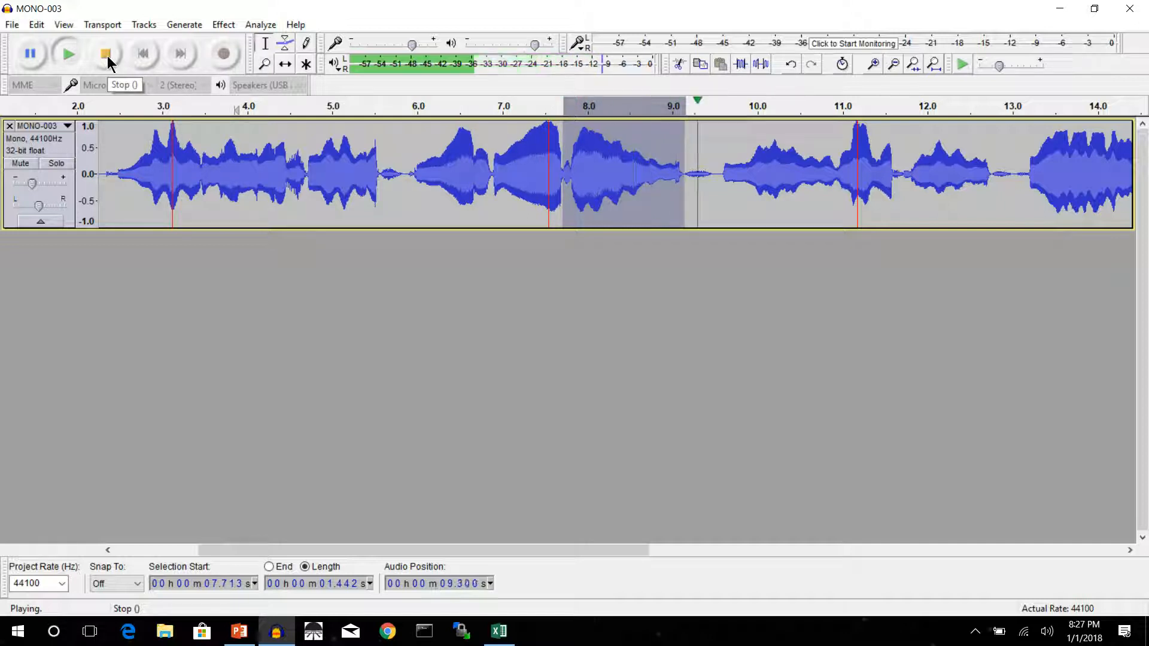
left_click(106, 56)
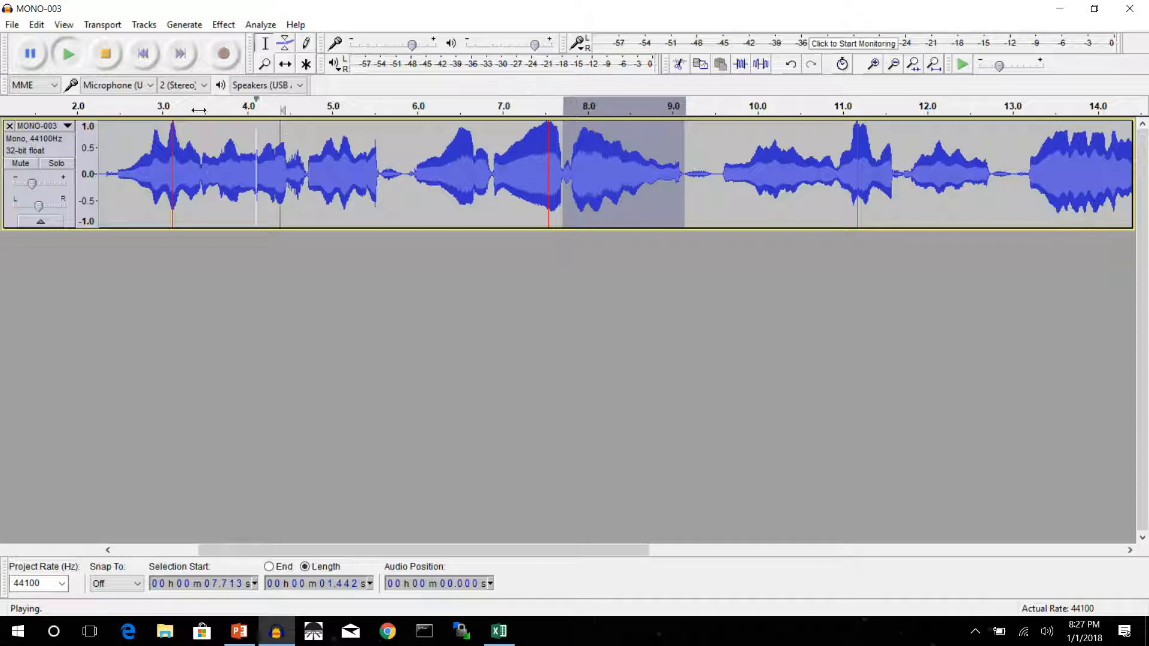
left_click(282, 109)
left_click(99, 55)
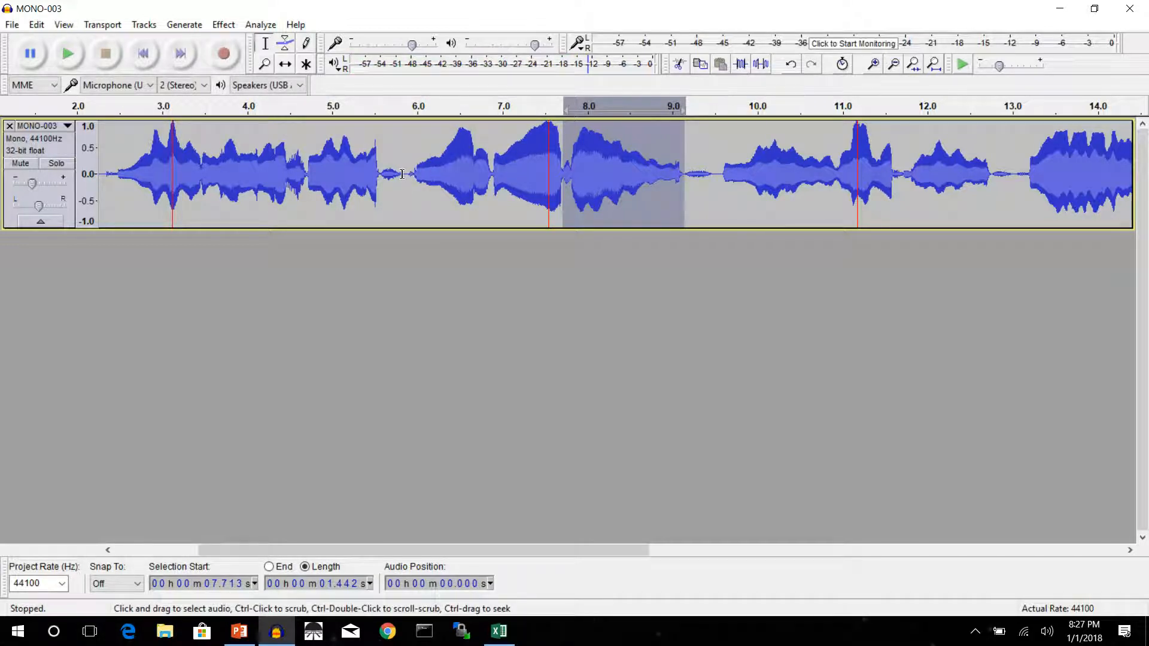
Try replacing the breath from about 5.56 to 5.86 seconds with generated silence, play the track to check it, and undo the silence.
left_click_drag(405, 174, 380, 172)
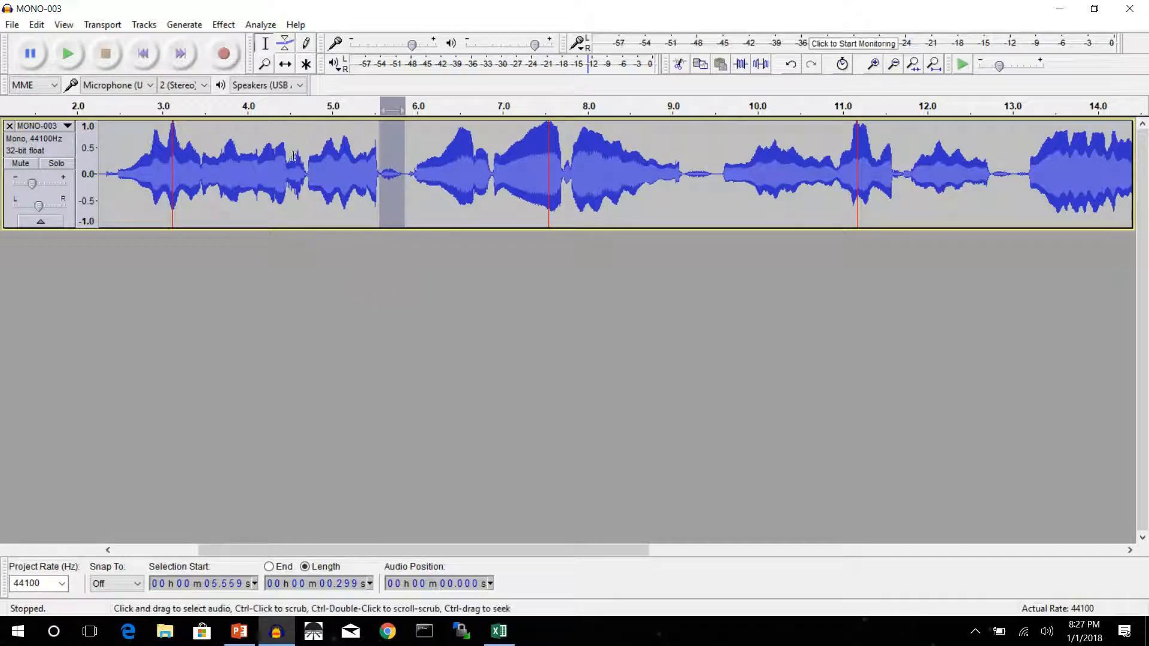
left_click(195, 25)
left_click(145, 114)
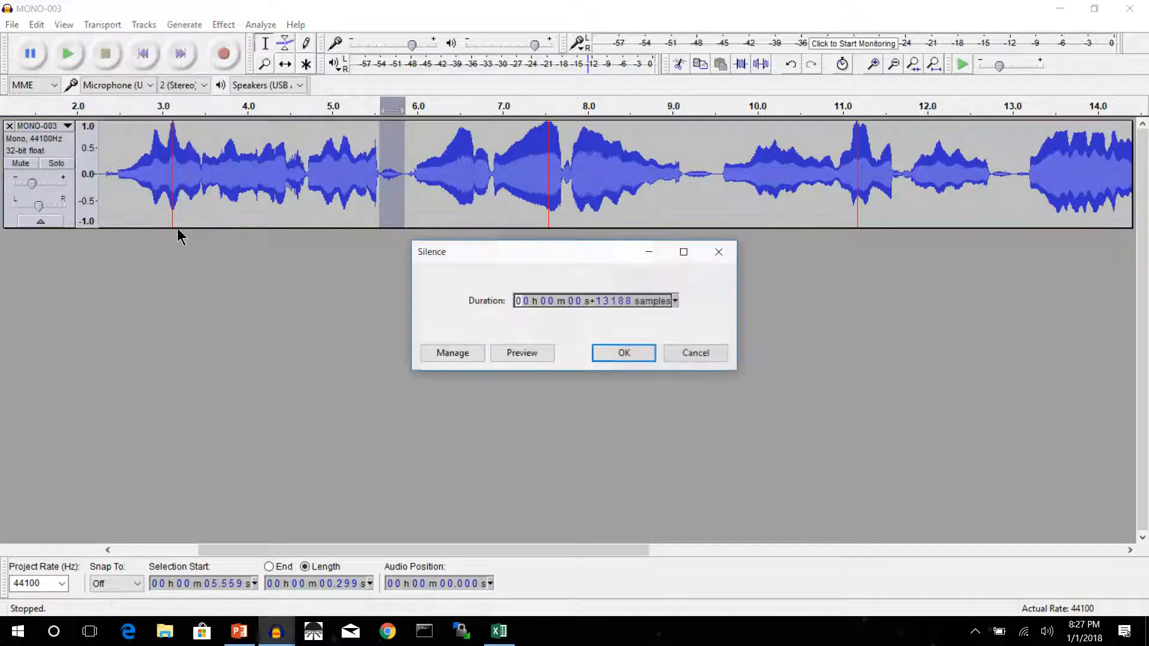
left_click(625, 356)
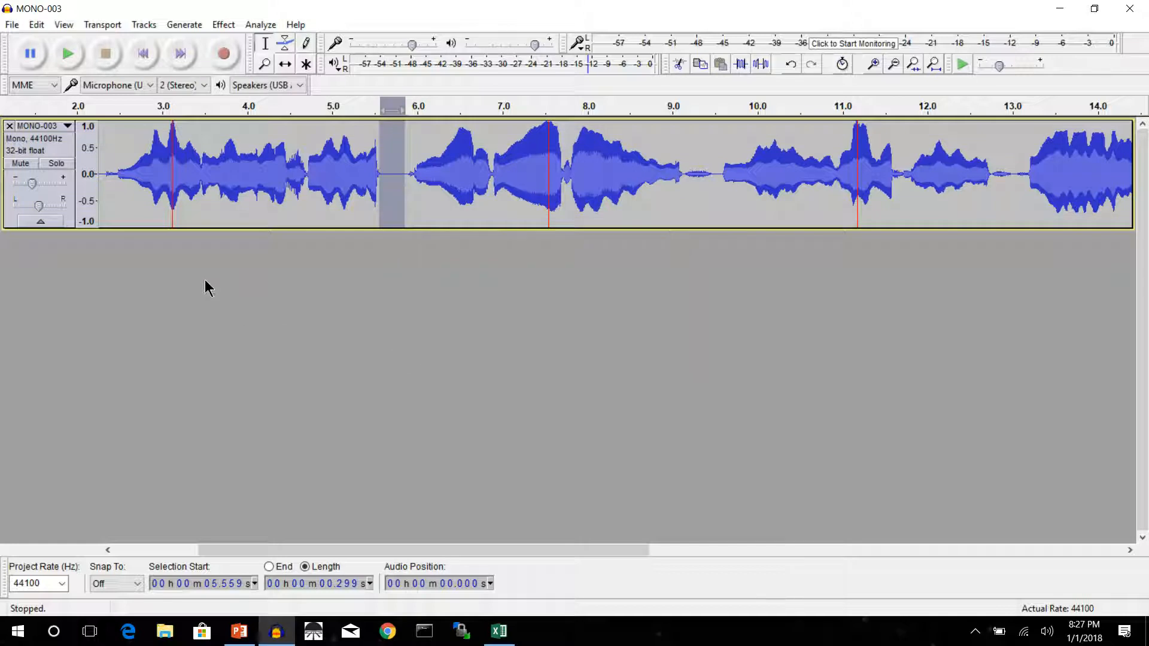
left_click(105, 108)
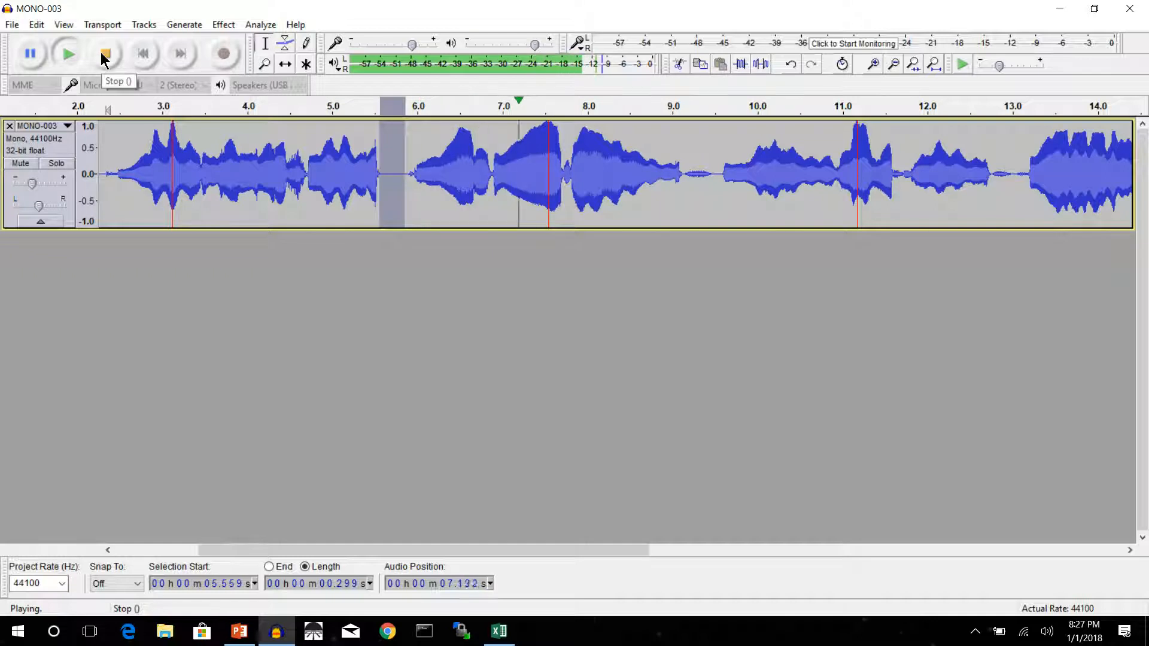
left_click(105, 58)
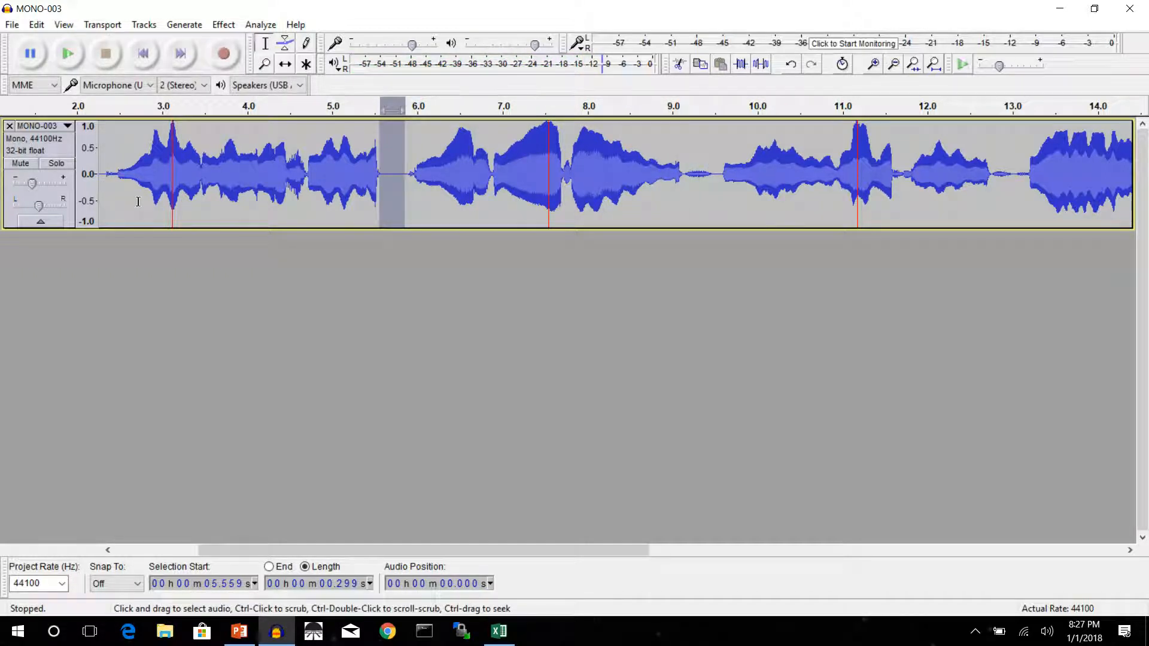
key("ctrl+z")
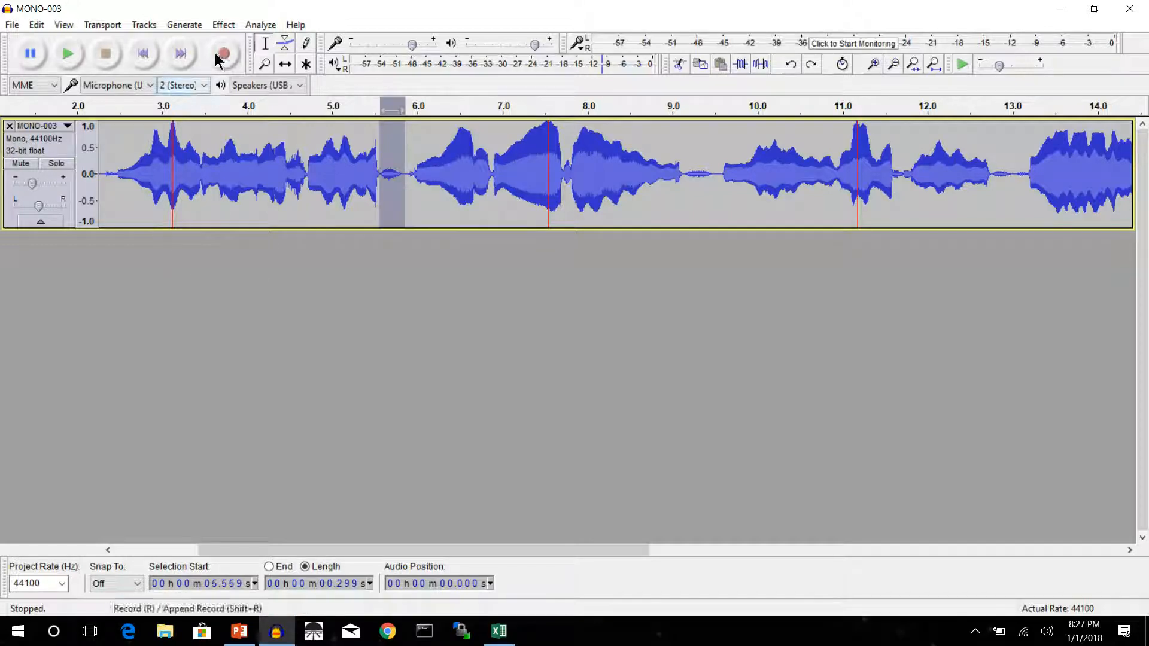
Amplify the selected breath at about 5.56 to 5.86 seconds by -1 dB and play the track from about 2.4 seconds.
left_click(222, 25)
left_click(262, 74)
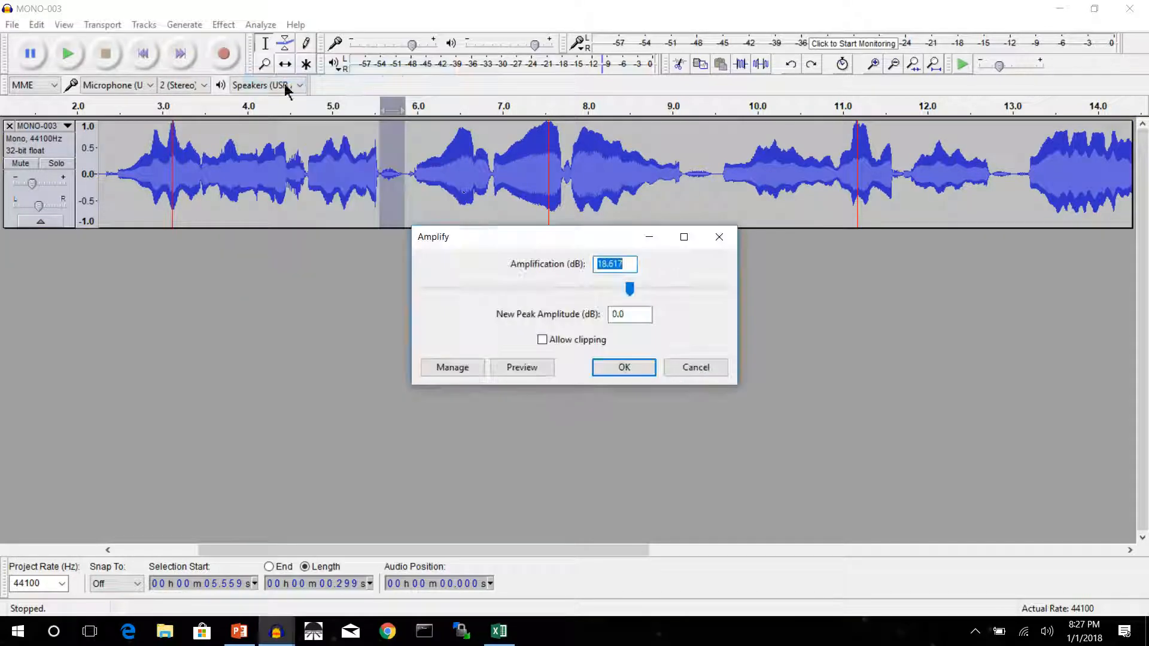
left_click(631, 265)
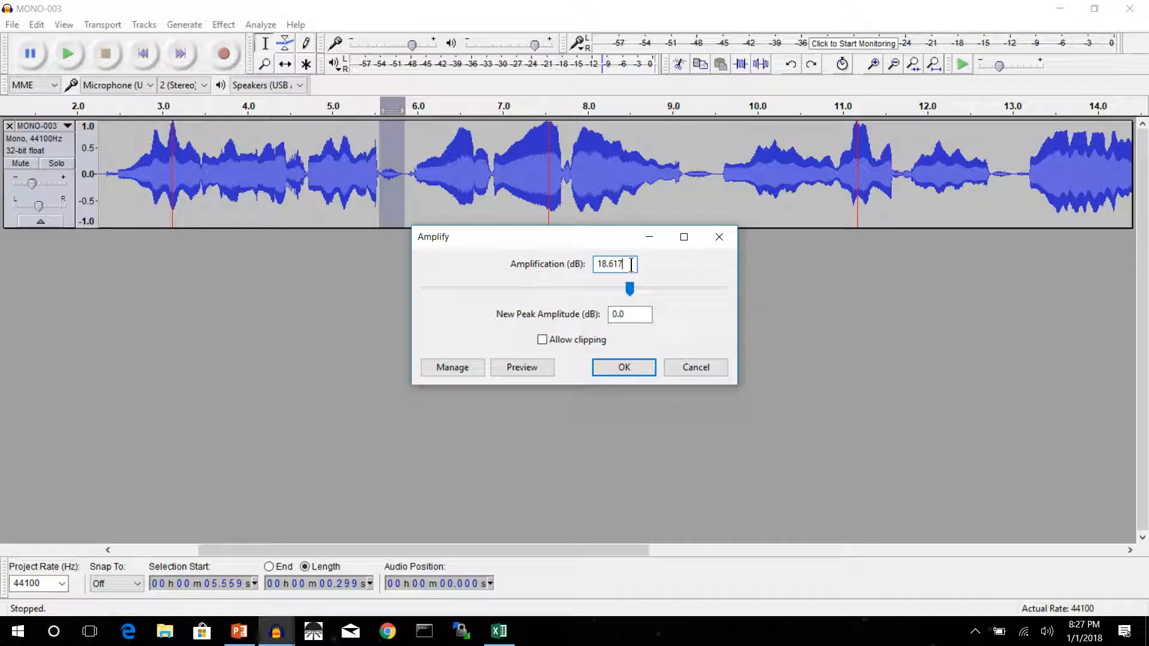
key("BackSpace")
key("BackSpace")
key("BackSpace")
key("BackSpace")
key("BackSpace")
key("BackSpace")
type("-1.0")
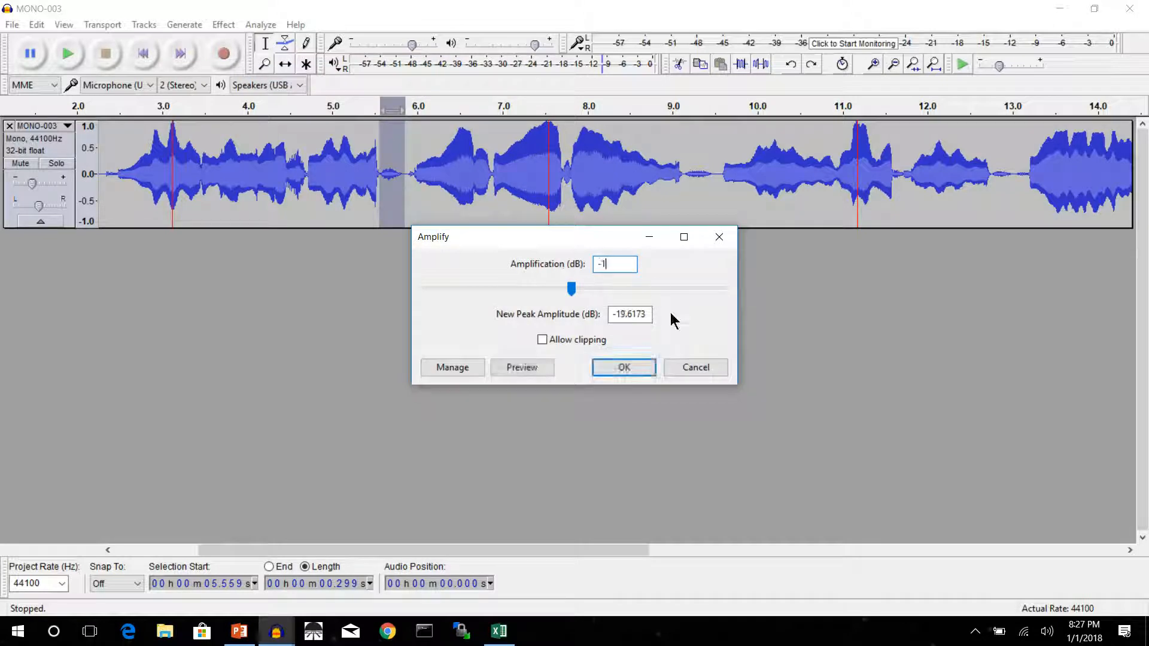
left_click(639, 375)
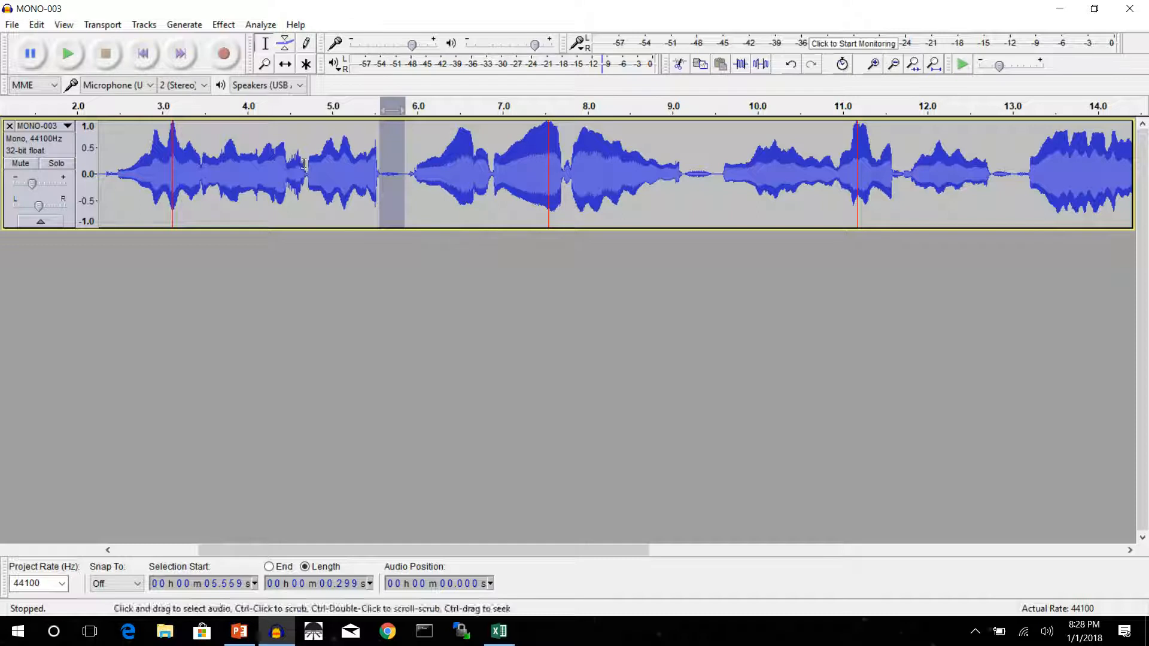
left_click(112, 111)
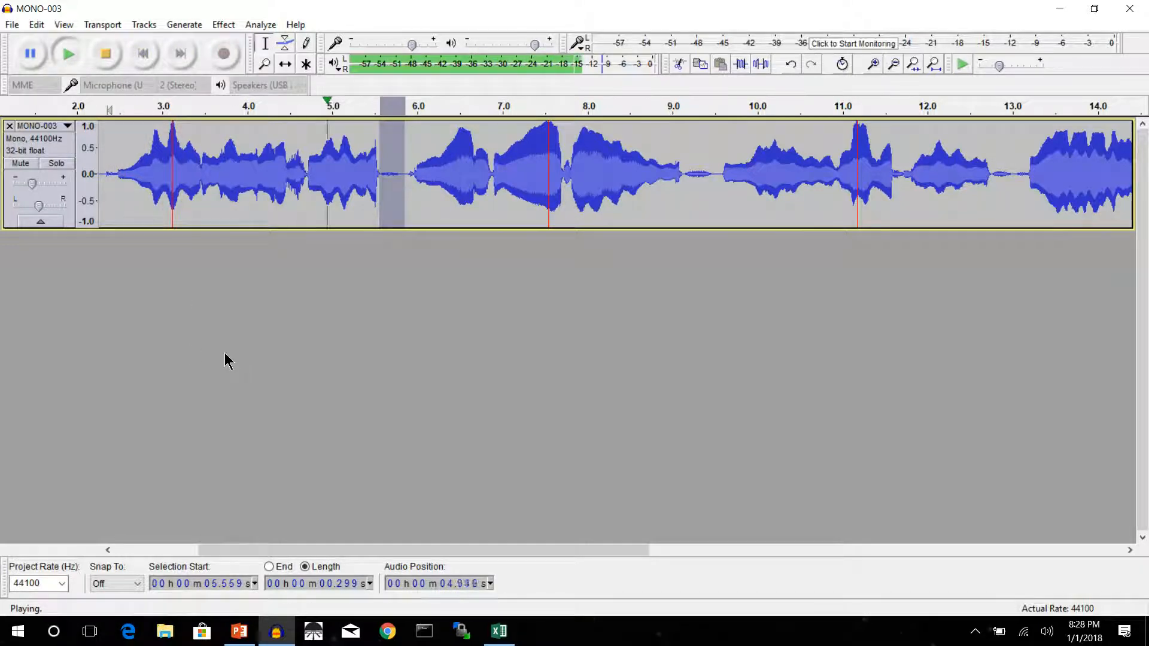
left_click(105, 56)
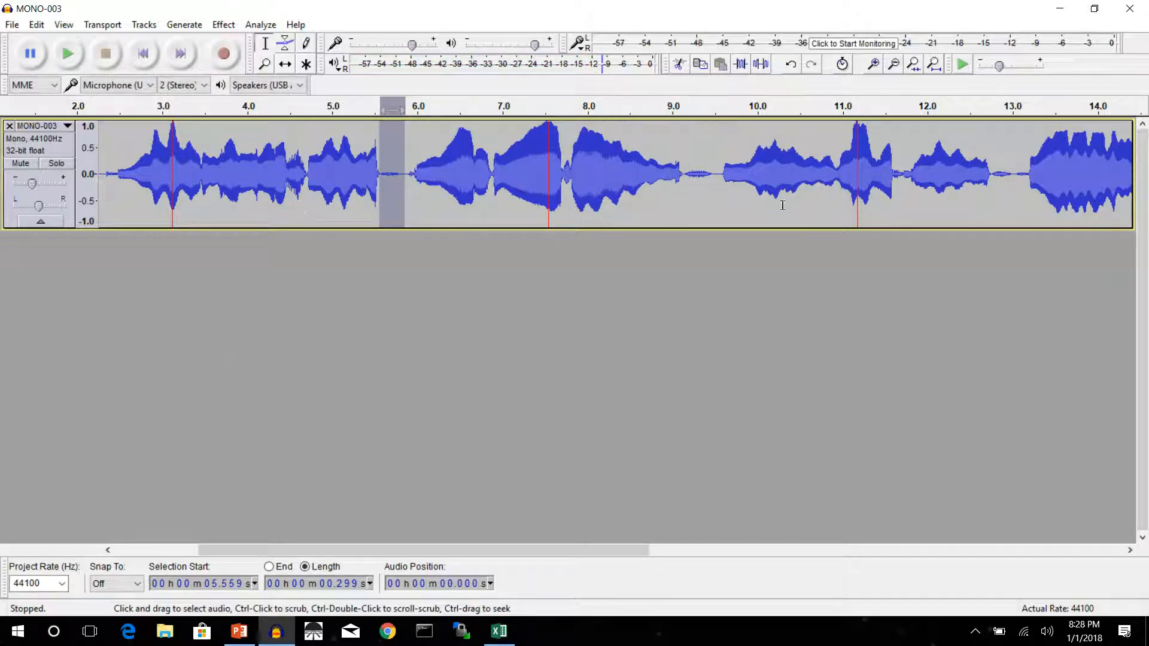
Repeat the Amplify effect on the breath from about 9.14 to 9.53 seconds and play the track from about 2.3 seconds.
left_click_drag(714, 174, 681, 173)
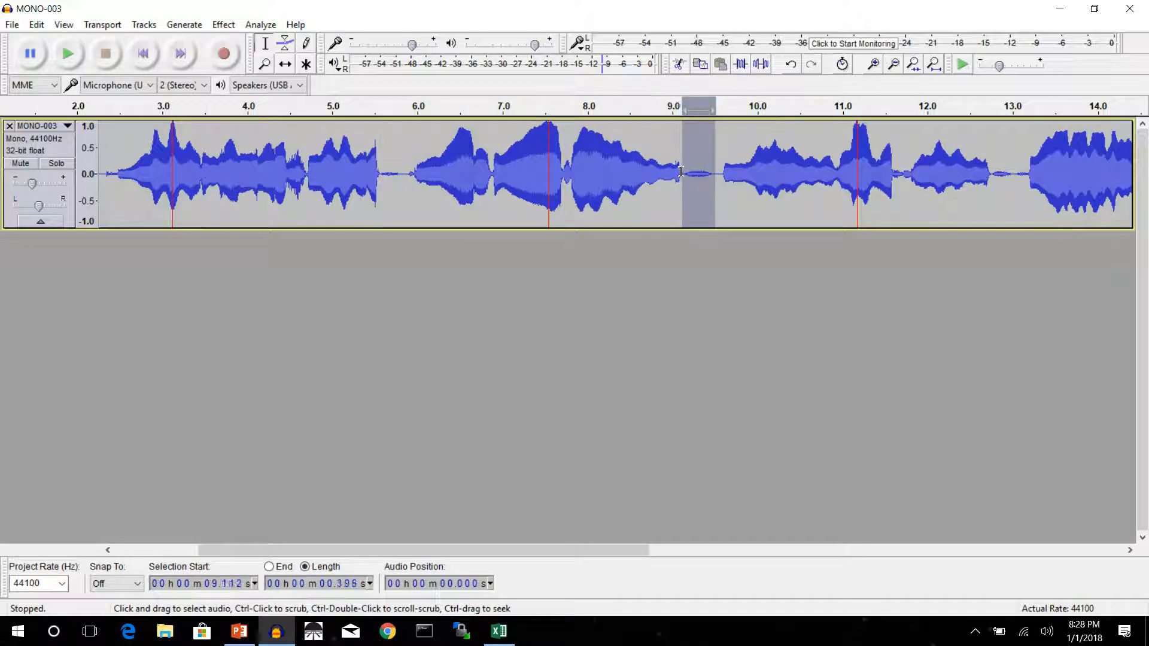
left_click(713, 216)
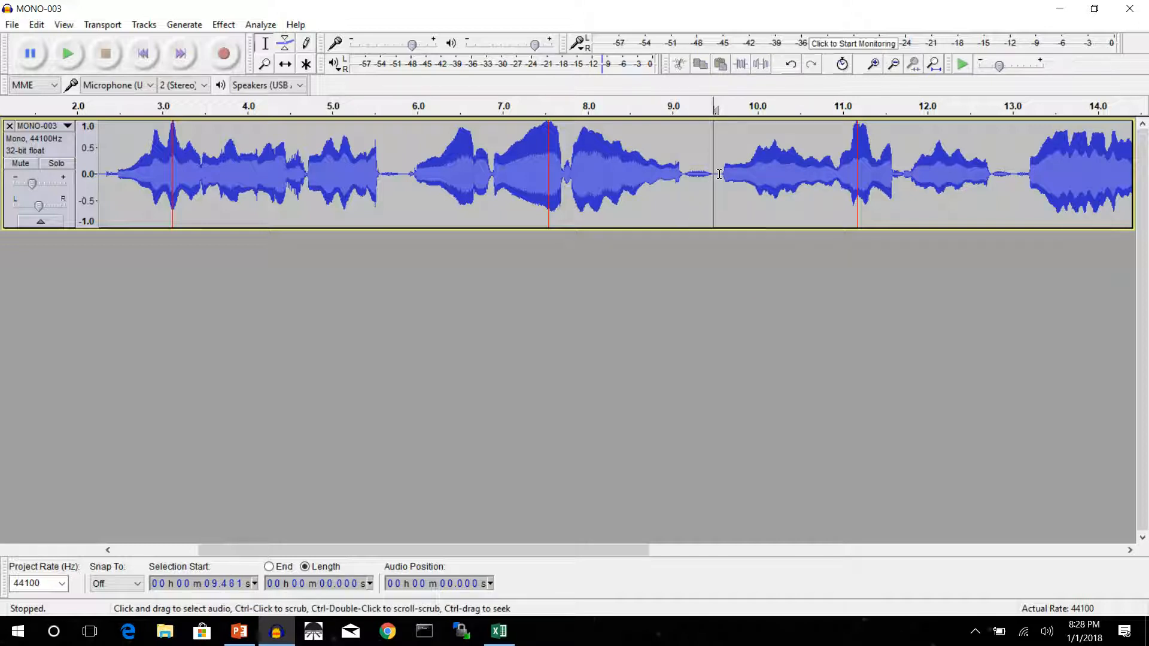
left_click_drag(717, 174, 684, 174)
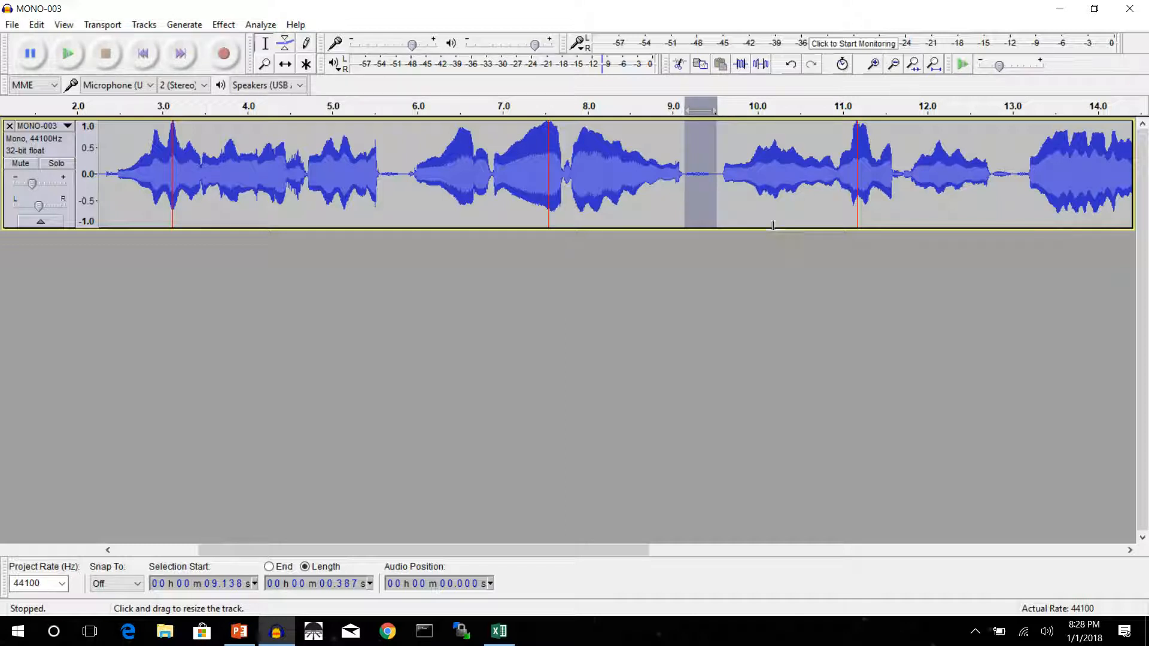
left_click(103, 114)
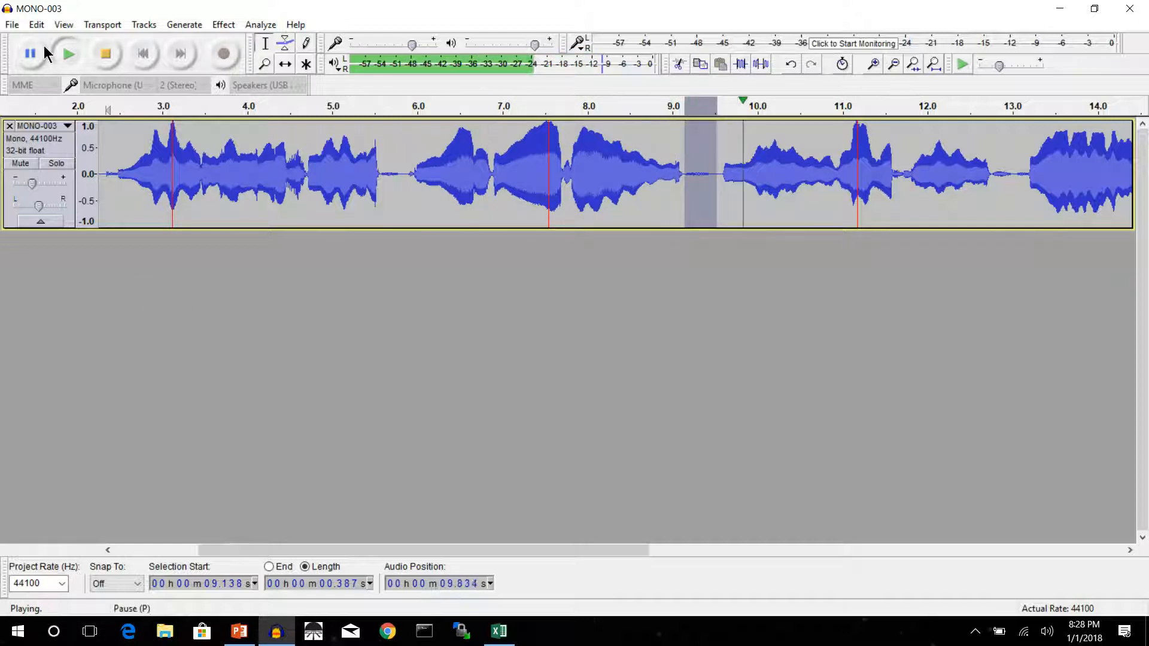
left_click(106, 54)
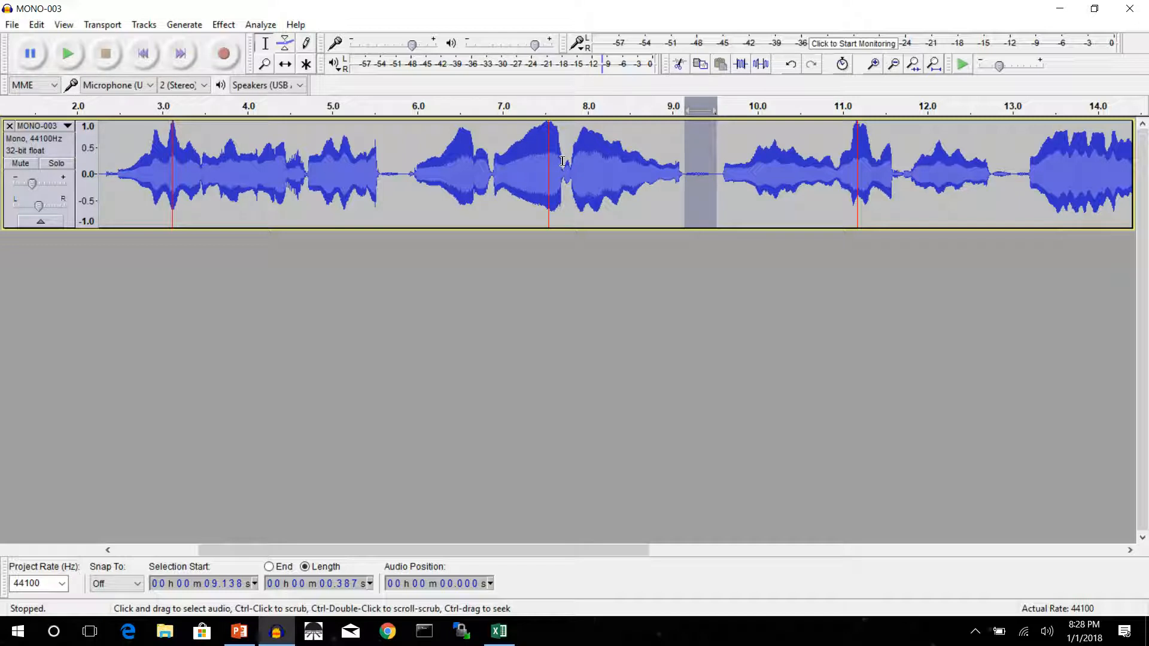
Amplify the note from about 7.80 to 9.13 seconds by -1 dB, starting the selection just after the short pause.
left_click(564, 162)
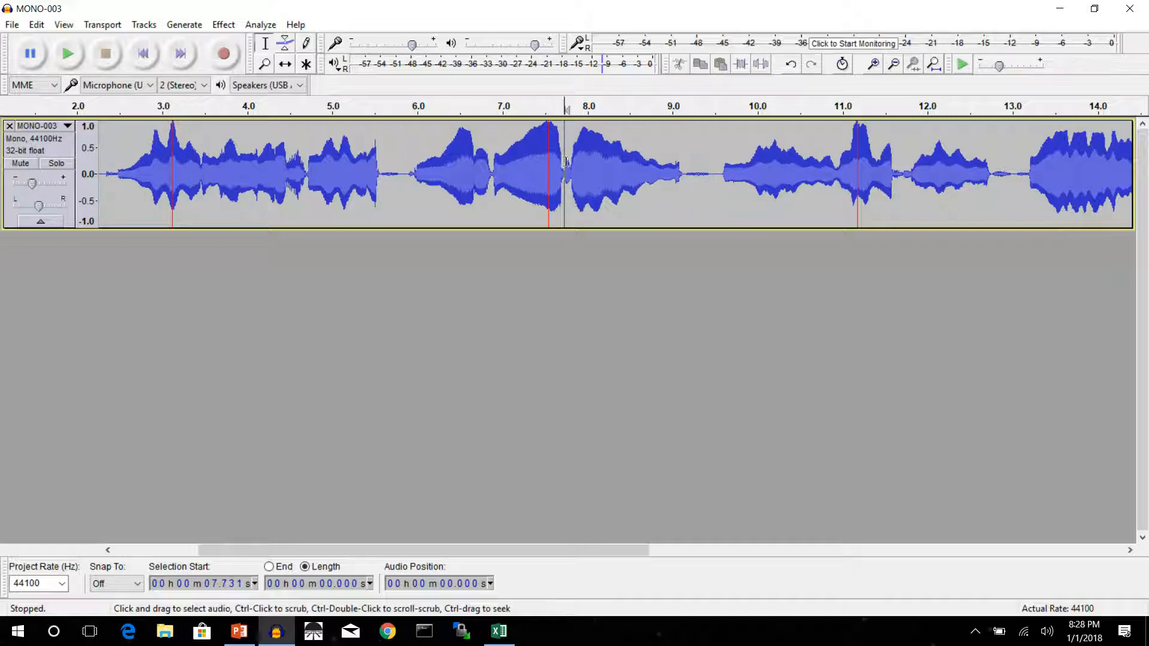
left_click(570, 158)
left_click_drag(569, 158, 609, 156)
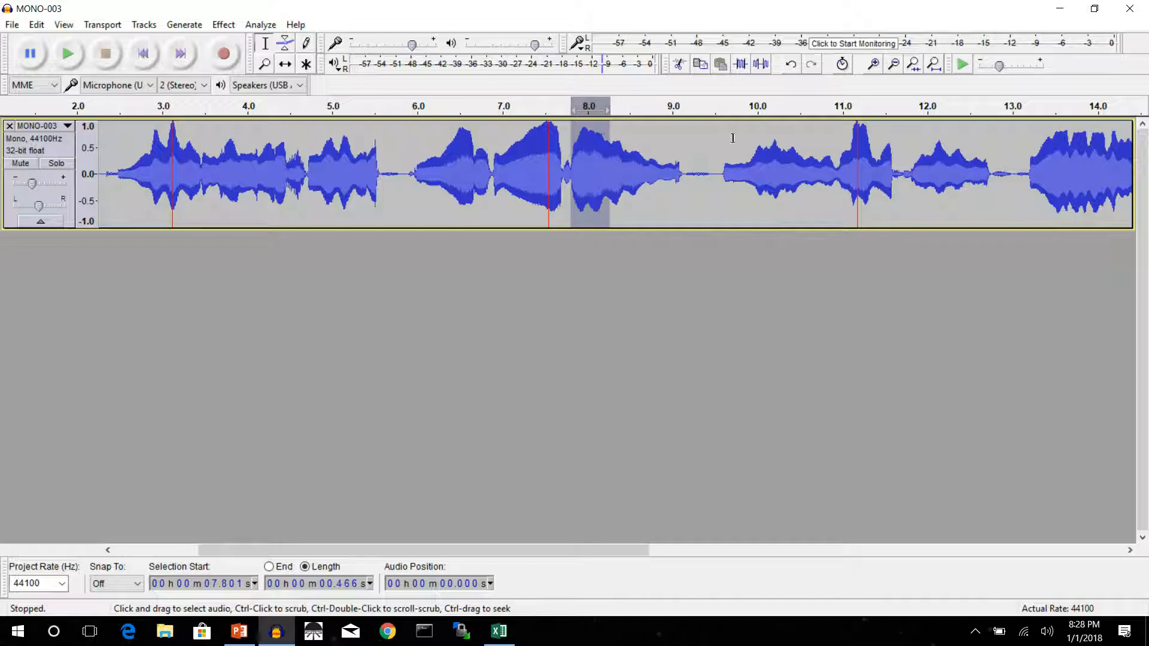
left_click(874, 65)
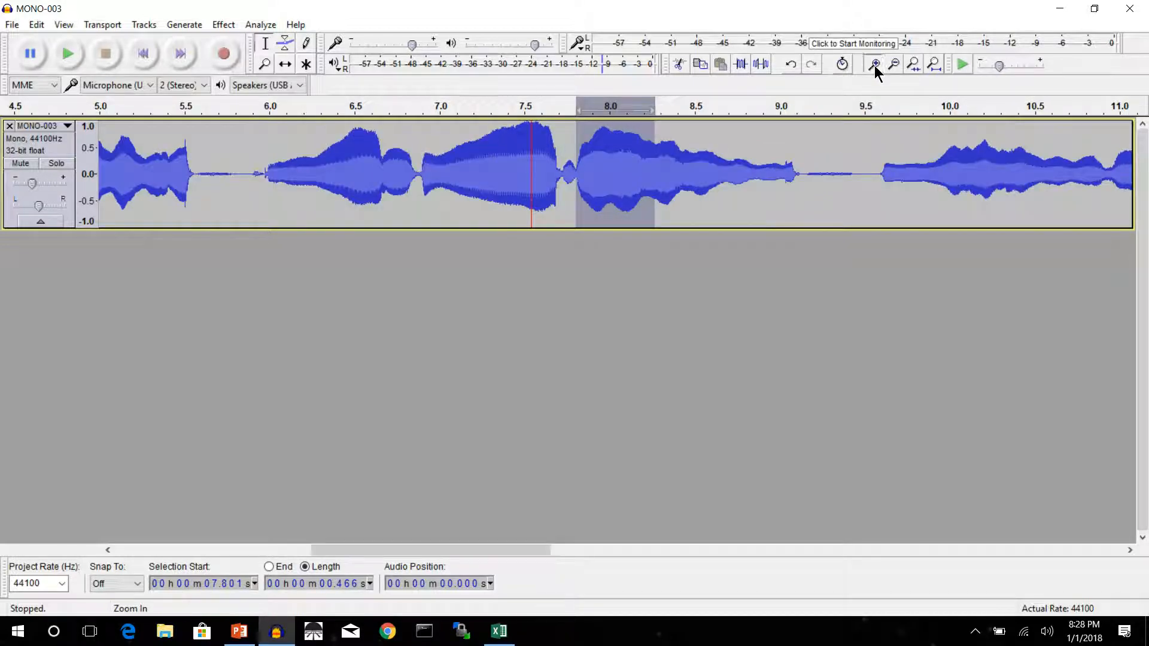
left_click(874, 65)
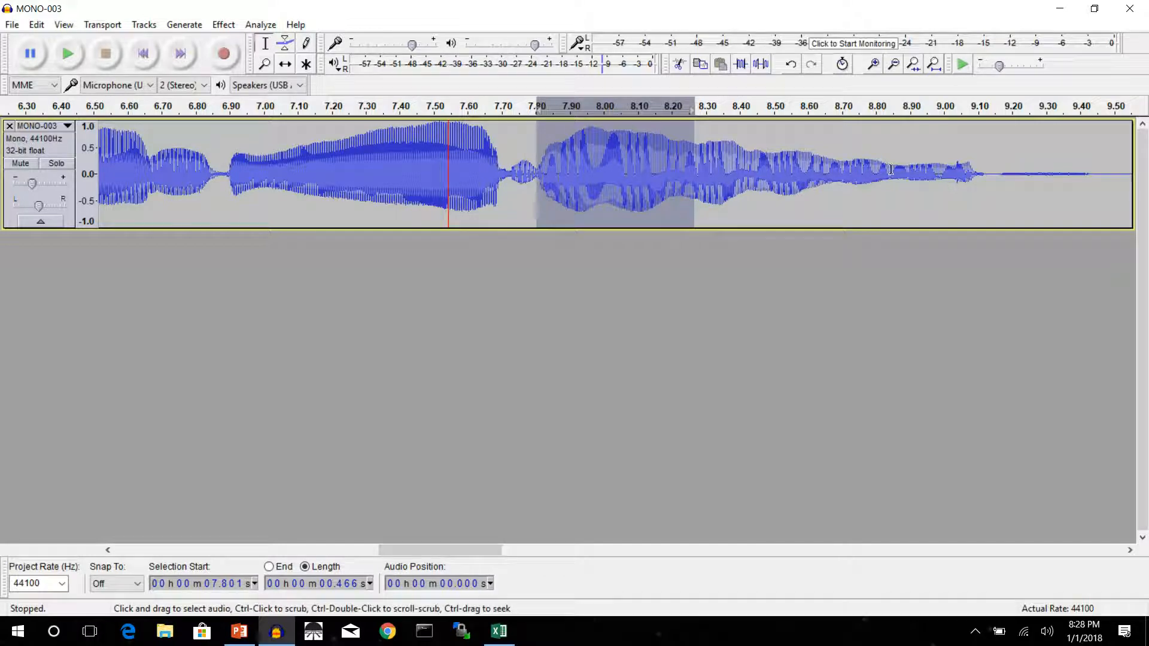
left_click_drag(989, 172, 537, 154)
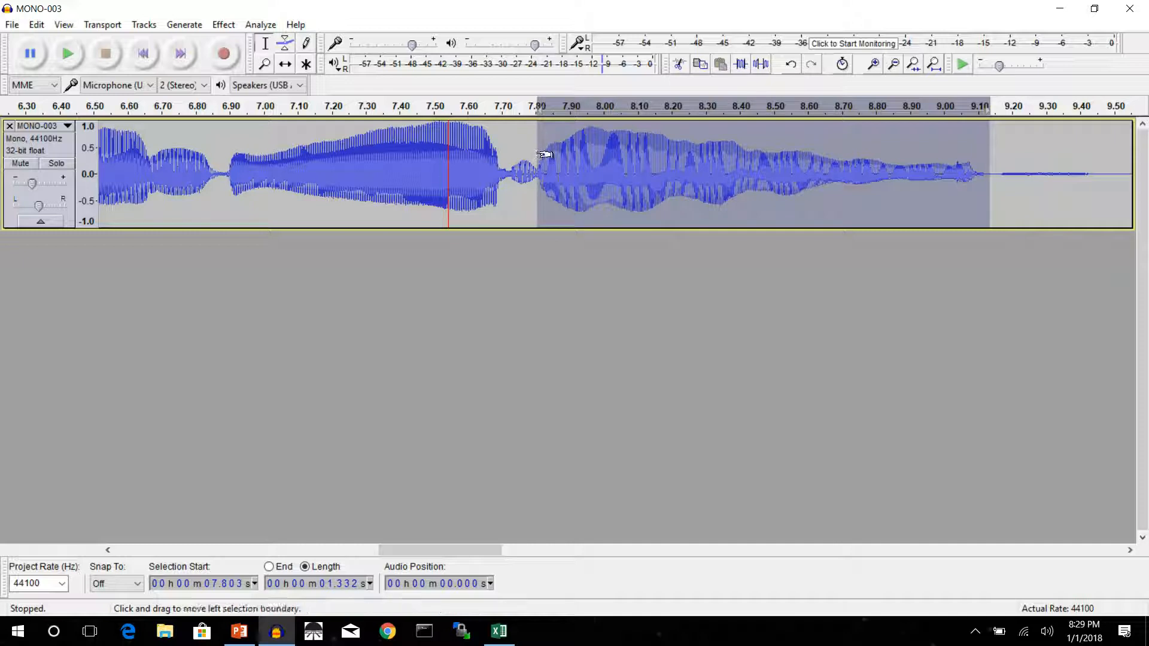
left_click(221, 25)
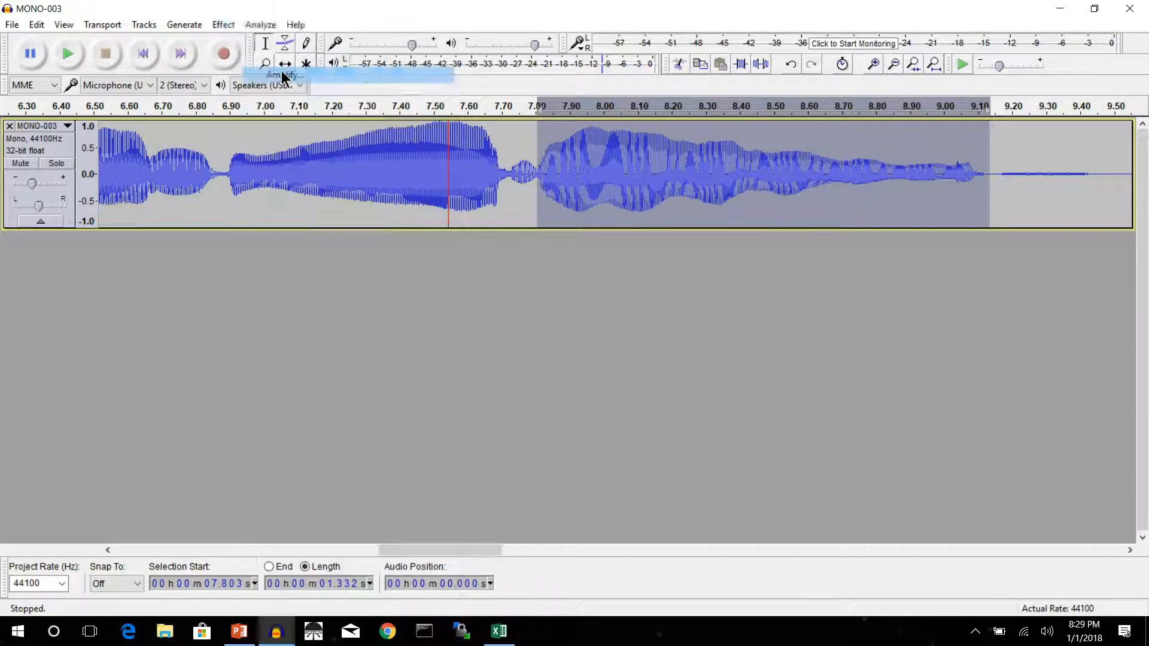
left_click(287, 75)
type("-1")
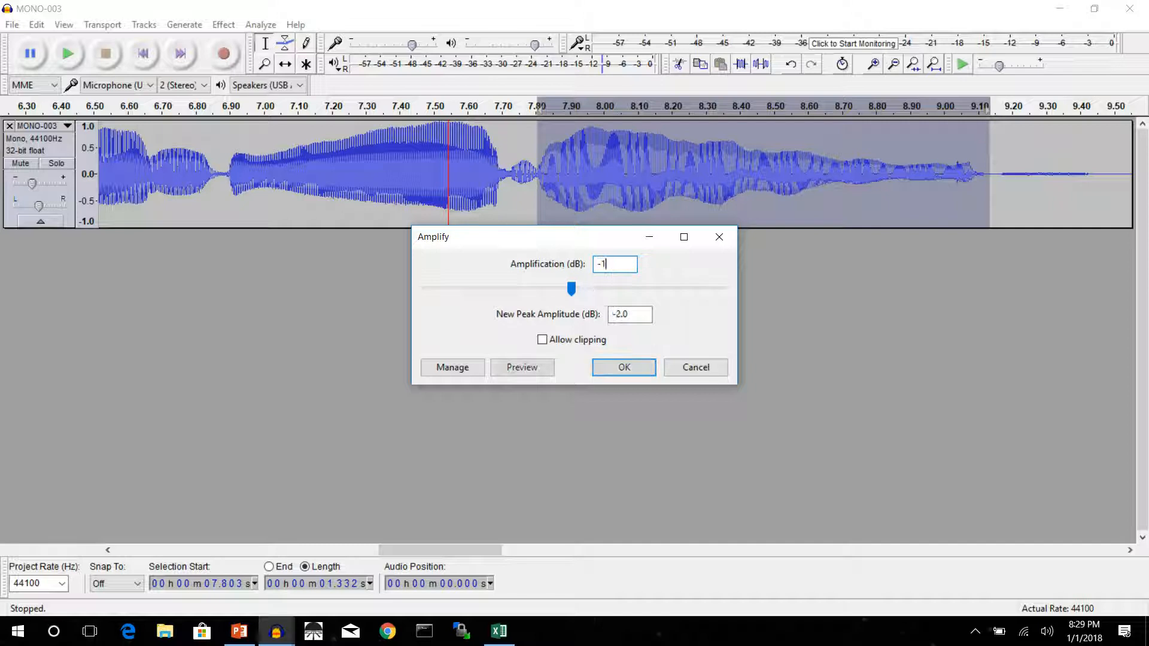
left_click(622, 367)
left_click(587, 311)
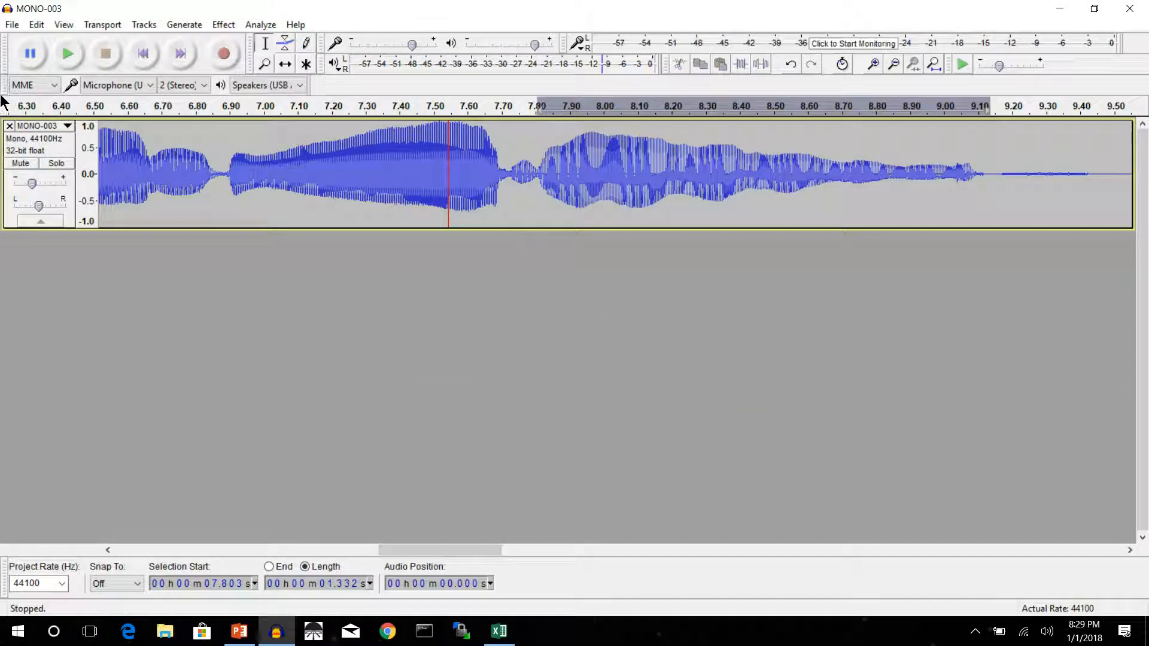
Play the track from about 6.5 seconds, stop playback, and zoom out to the whole recording.
left_click(68, 53)
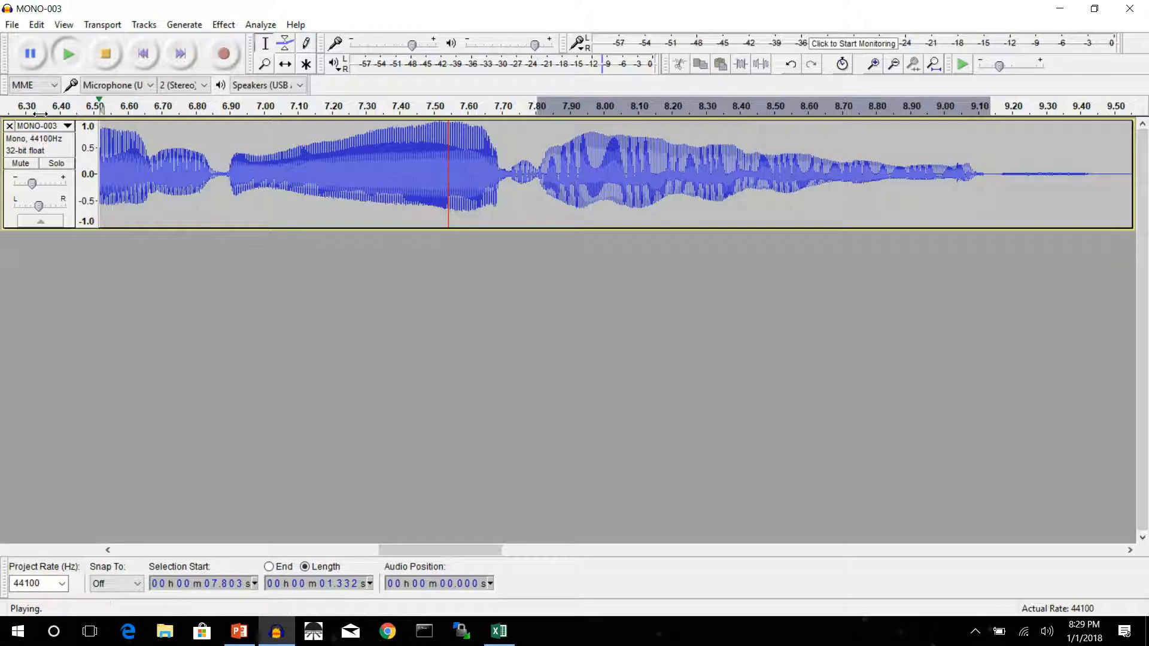
left_click(113, 55)
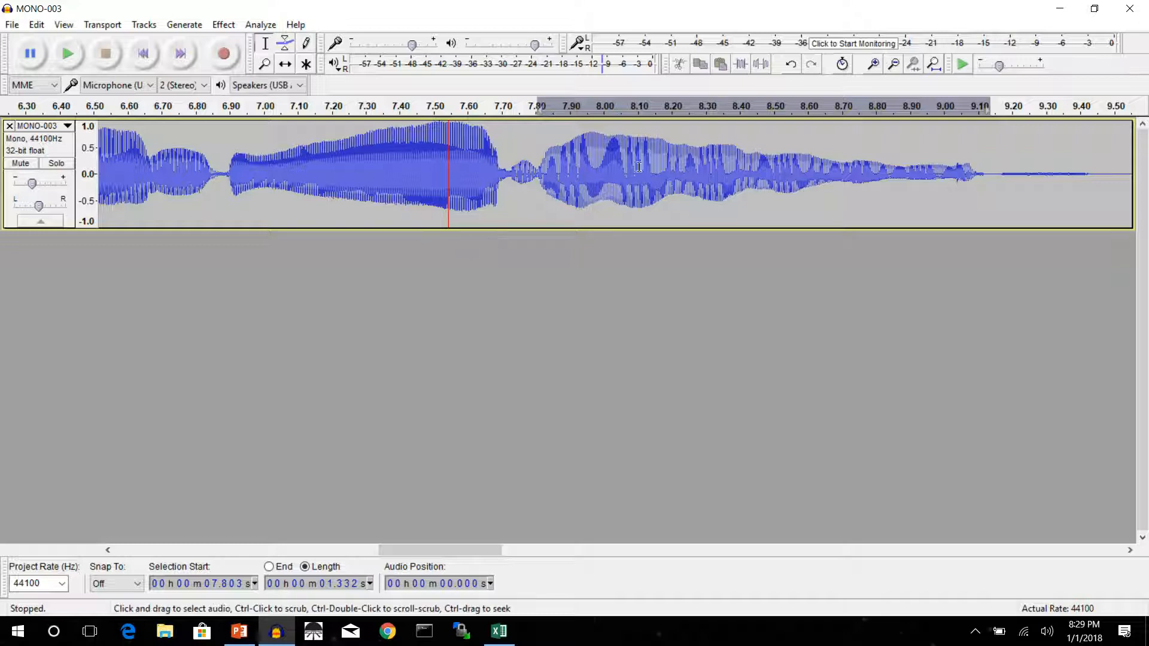
left_click(892, 64)
left_click(892, 65)
left_click(892, 64)
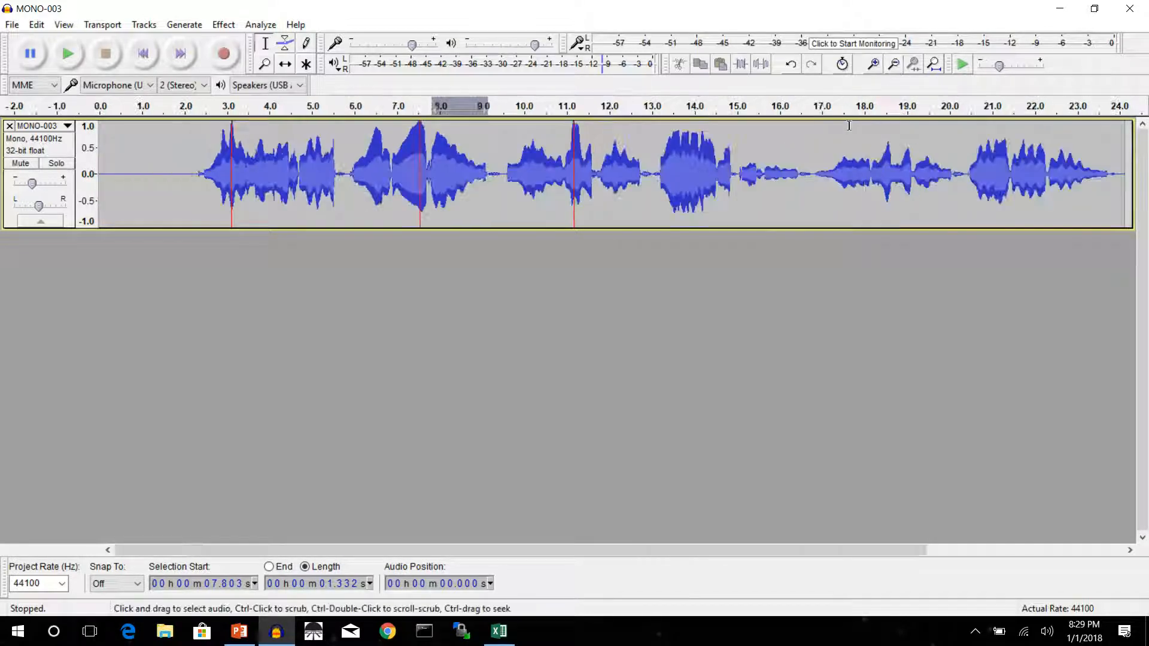